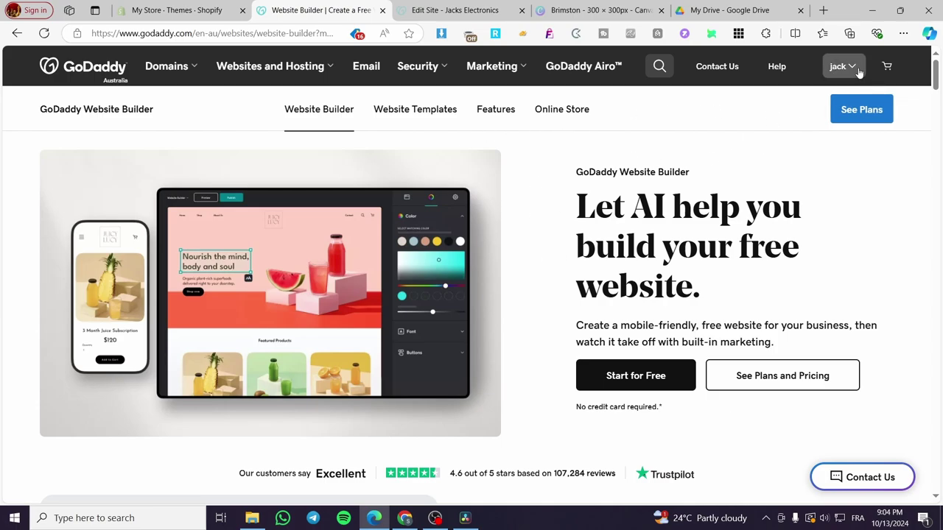
- Open the Jacks business from the account's products and start editing its website
{"action": "left_click", "coordinate": [856, 67]}
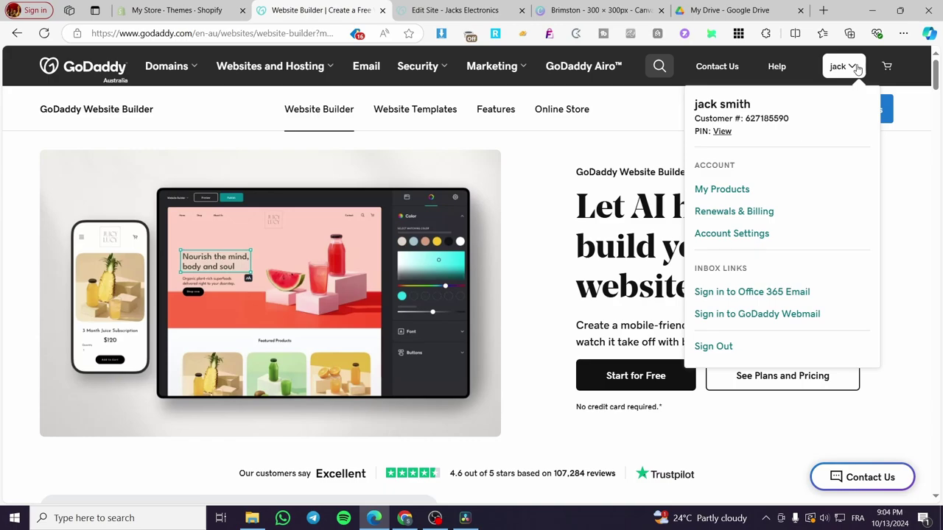
{"action": "left_click", "coordinate": [726, 193]}
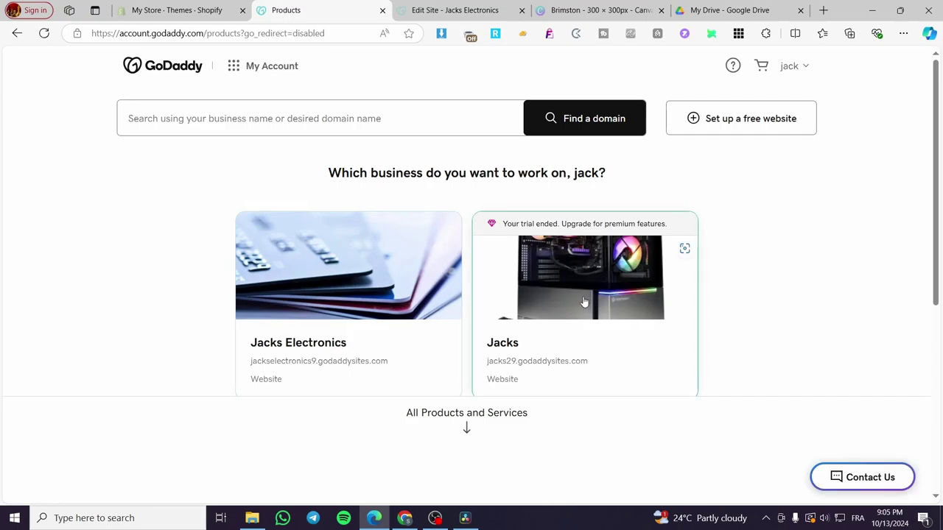
{"action": "left_click", "coordinate": [520, 292]}
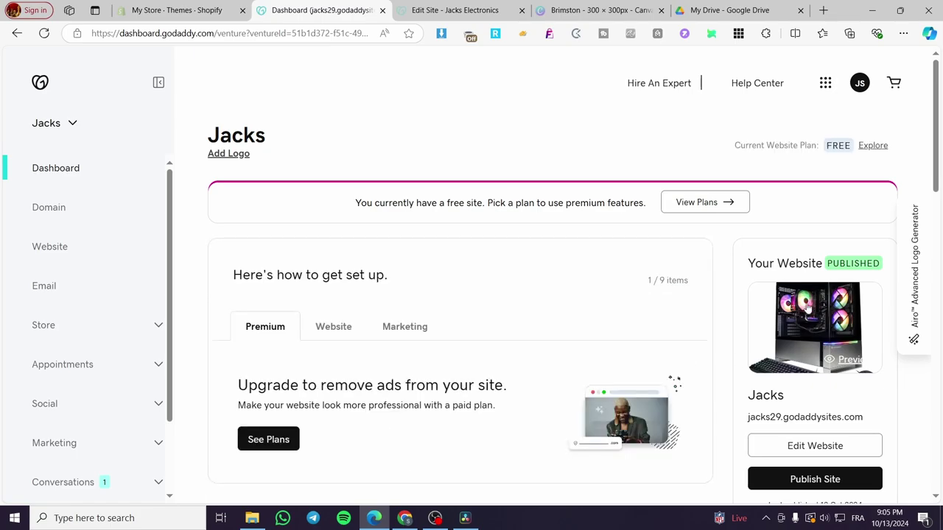
{"action": "scroll", "coordinate": [742, 315], "scroll_direction": "down", "scroll_amount": 2}
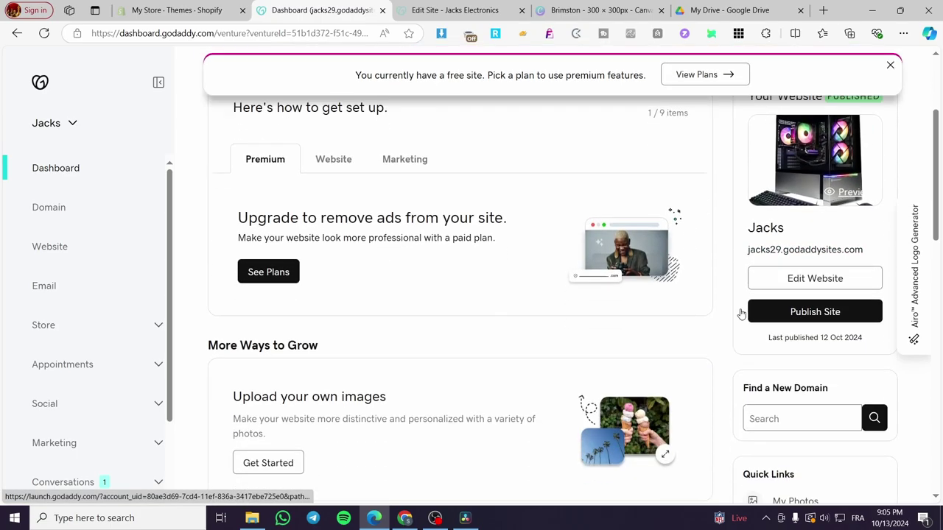
{"action": "scroll", "coordinate": [807, 434], "scroll_direction": "up", "scroll_amount": 2}
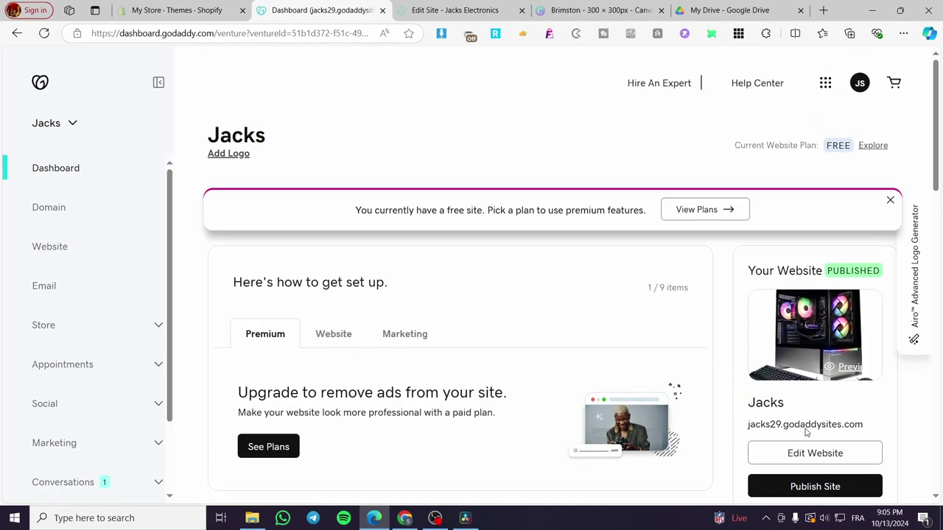
{"action": "scroll", "coordinate": [823, 450], "scroll_direction": "down", "scroll_amount": 2}
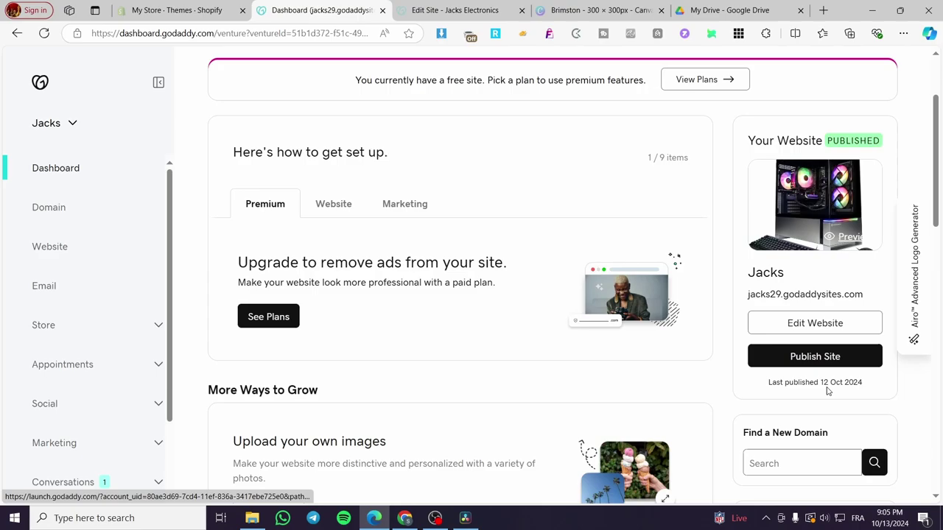
{"action": "left_click", "coordinate": [835, 322]}
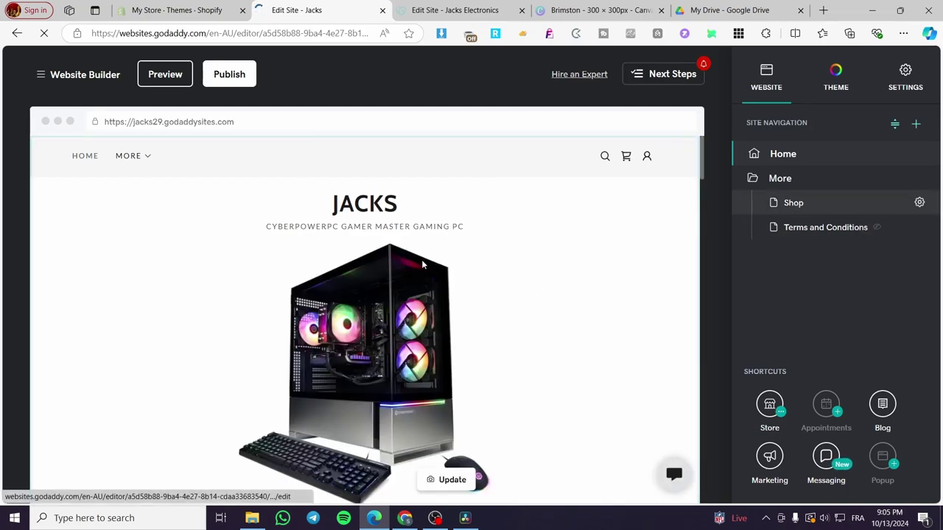
- Look through the home page in the site editor, from the header down to the social links section
{"action": "scroll", "coordinate": [432, 269], "scroll_direction": "down", "scroll_amount": 5}
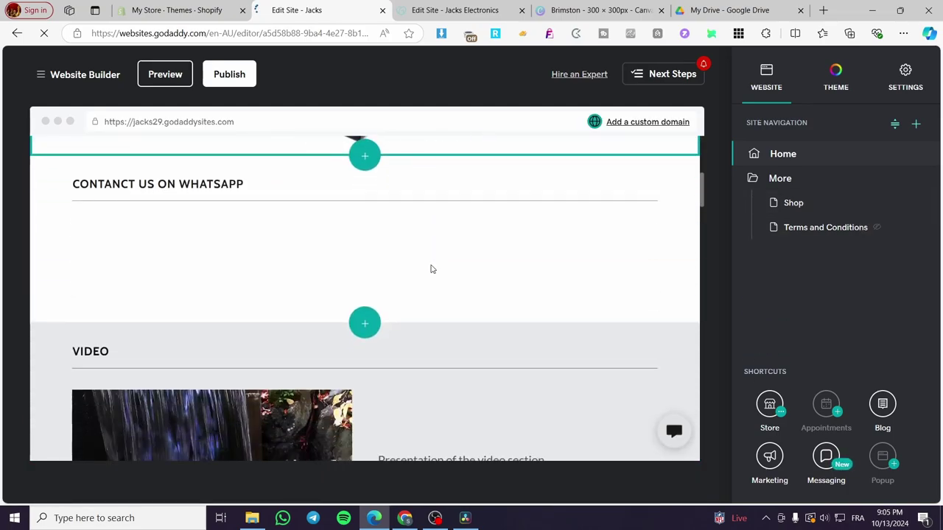
{"action": "scroll", "coordinate": [432, 269], "scroll_direction": "down", "scroll_amount": 10}
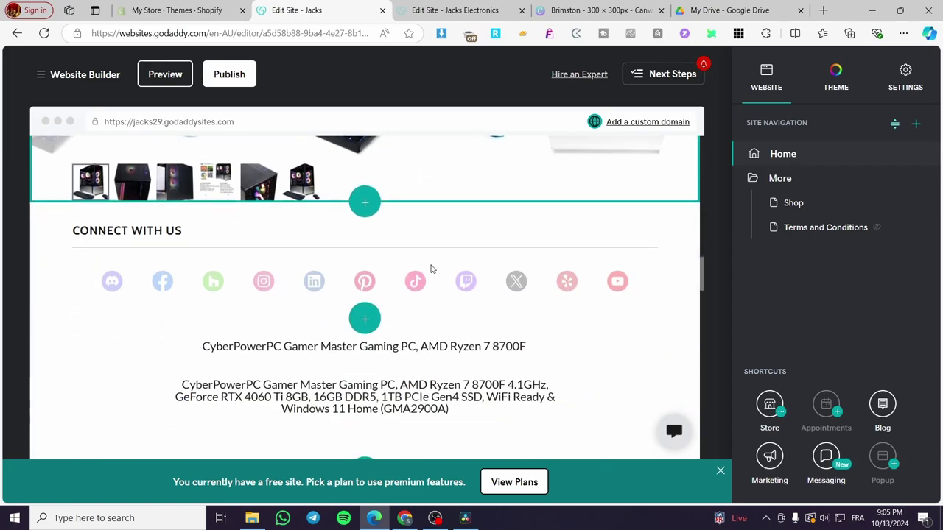
{"action": "scroll", "coordinate": [432, 268], "scroll_direction": "up", "scroll_amount": 4}
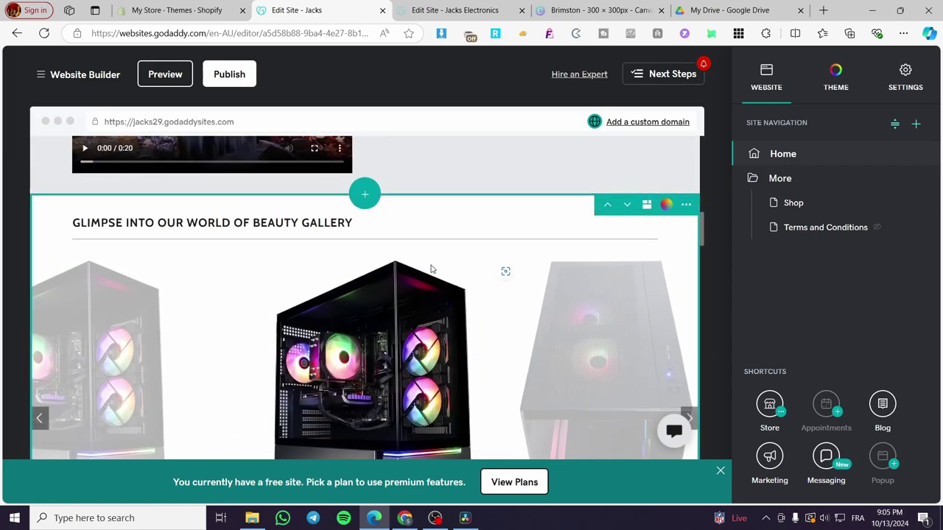
{"action": "scroll", "coordinate": [432, 269], "scroll_direction": "up", "scroll_amount": 10}
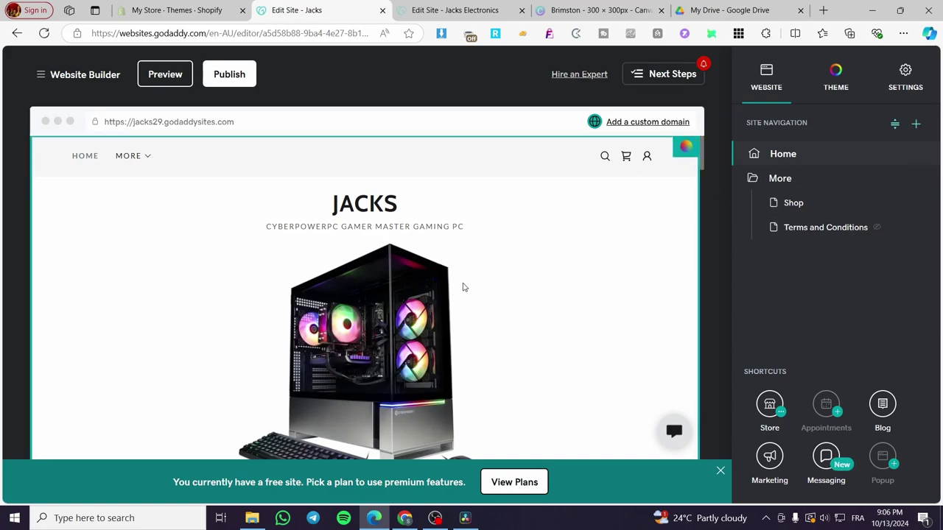
{"action": "scroll", "coordinate": [516, 280], "scroll_direction": "down", "scroll_amount": 5}
{"action": "scroll", "coordinate": [459, 322], "scroll_direction": "up", "scroll_amount": 5}
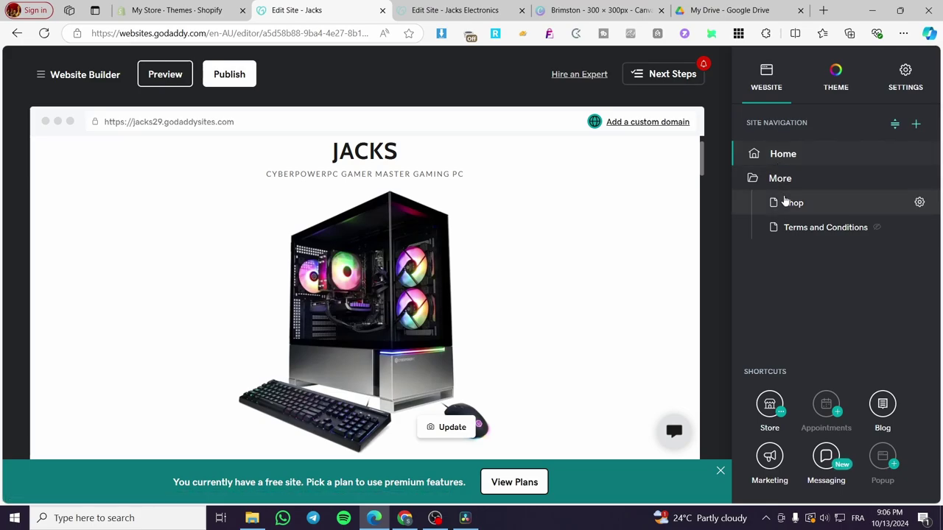
- Open the Shop page under More and start creating the online store
{"action": "mouse_move", "coordinate": [793, 202]}
{"action": "left_mouse_down"}
{"action": "mouse_move", "coordinate": [800, 177]}
{"action": "mouse_move", "coordinate": [800, 207]}
{"action": "left_mouse_up"}
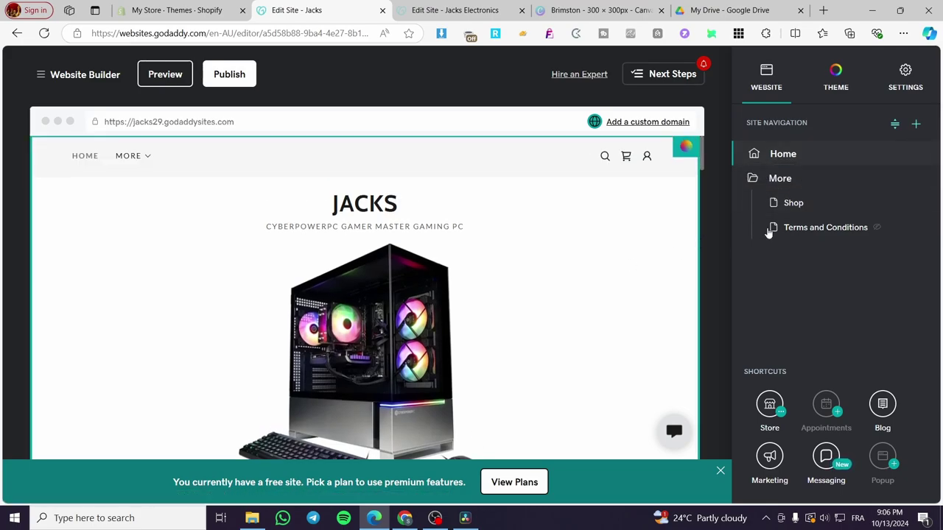
{"action": "left_click", "coordinate": [806, 204]}
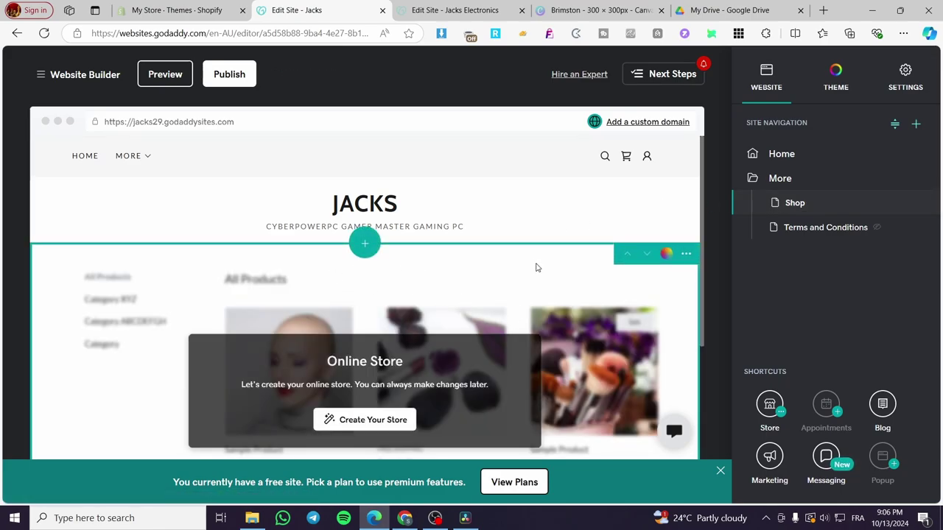
{"action": "scroll", "coordinate": [537, 268], "scroll_direction": "down", "scroll_amount": 2}
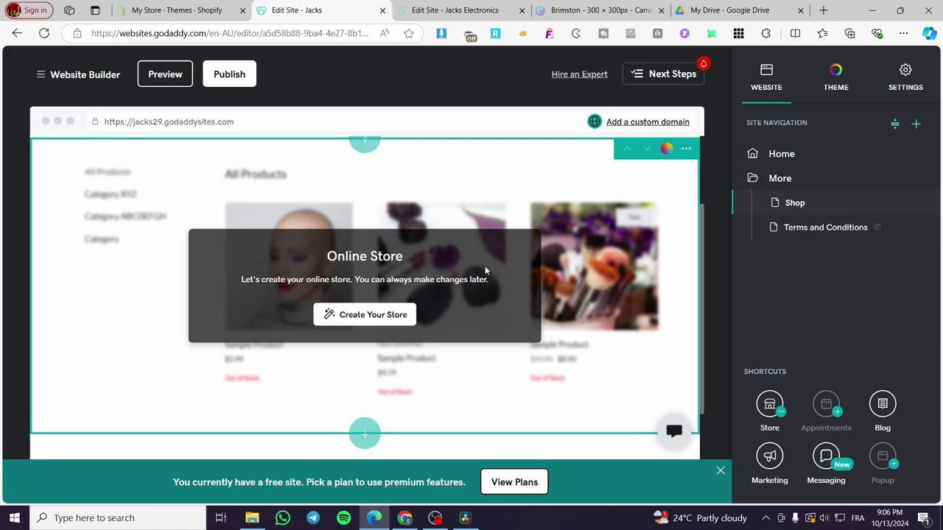
{"action": "left_click", "coordinate": [346, 318]}
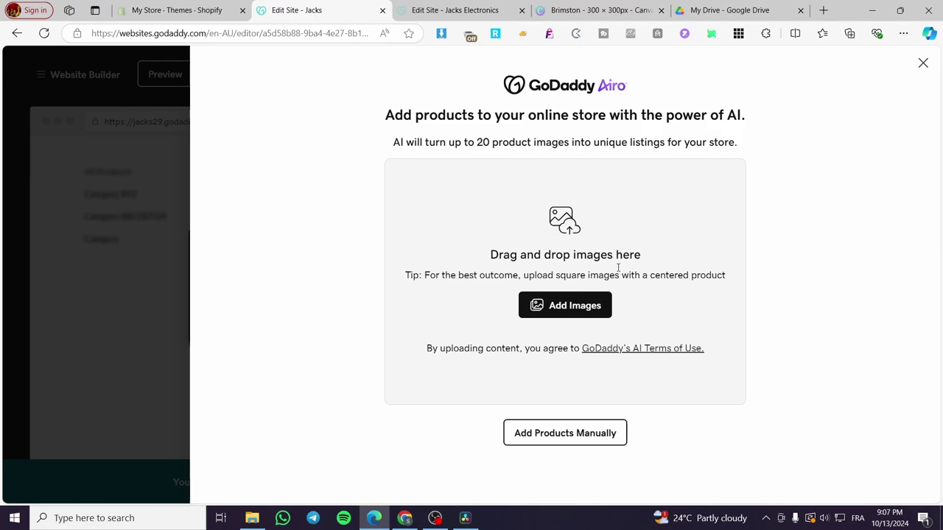
- Upload the image "_White Simple Nigeria Nature T Shirt (1)" from Downloads to generate an AI product listing
{"action": "left_click", "coordinate": [562, 305]}
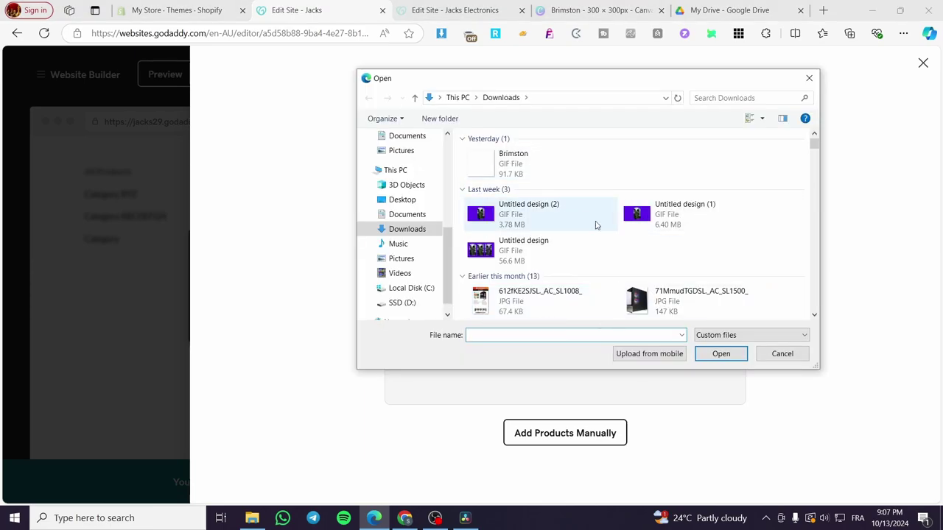
{"action": "scroll", "coordinate": [672, 279], "scroll_direction": "down", "scroll_amount": 3}
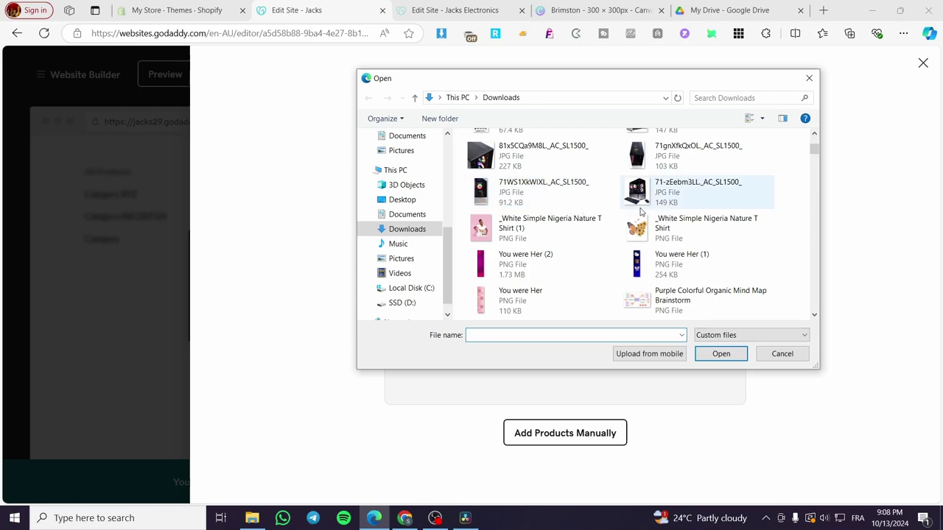
{"action": "left_click", "coordinate": [518, 228]}
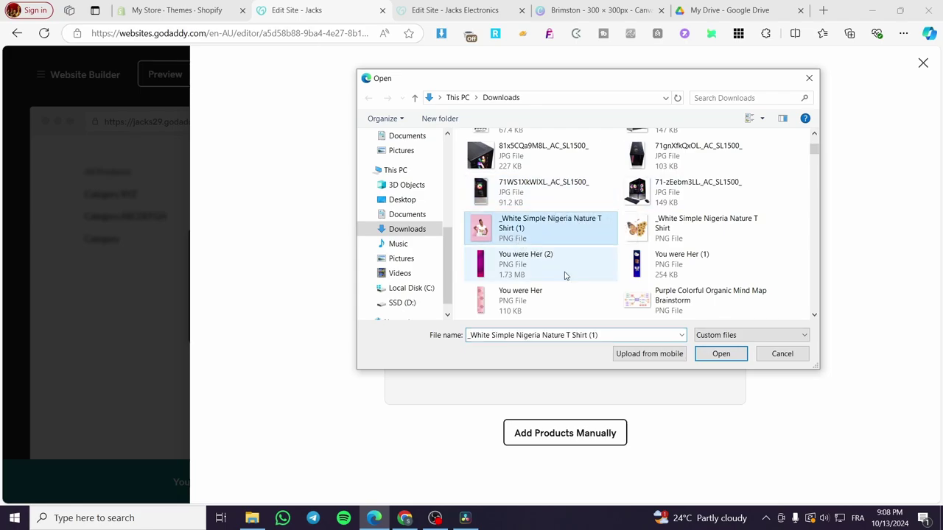
{"action": "left_click", "coordinate": [722, 354]}
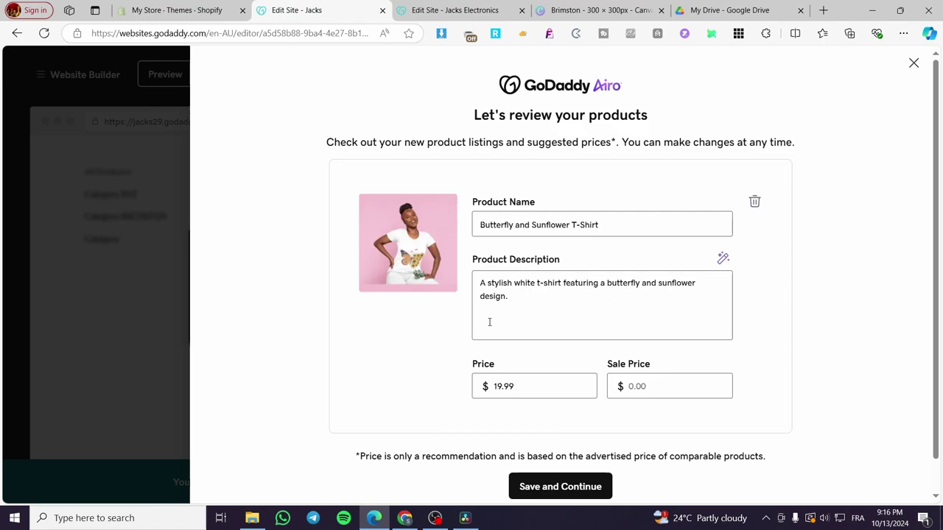
- Set the T-shirt's price to $25.99 and its sale price to $39.99, and save the listing
{"action": "left_click", "coordinate": [544, 299]}
{"action": "left_click_drag", "start_coordinate": [521, 389], "coordinate": [494, 388]}
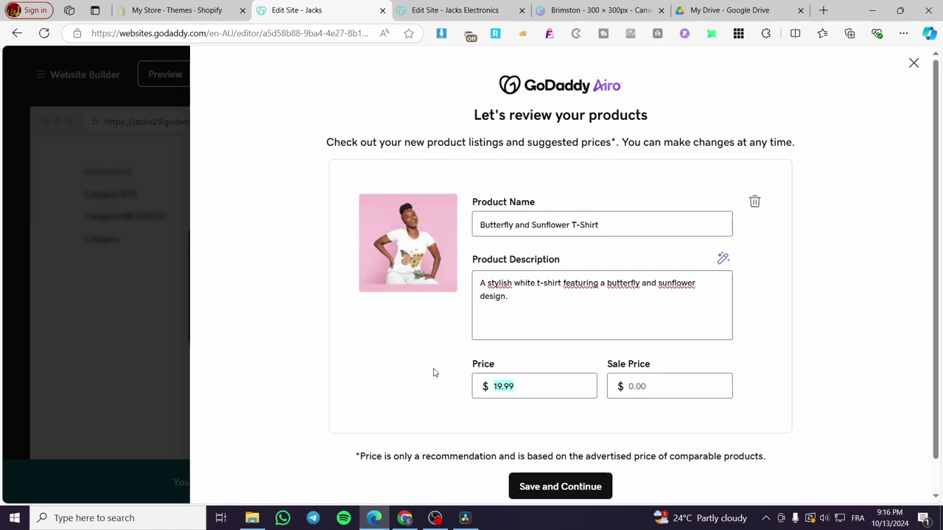
{"action": "type", "text": "25"}
{"action": "left_click", "coordinate": [652, 393]}
{"action": "type", "text": "3"}
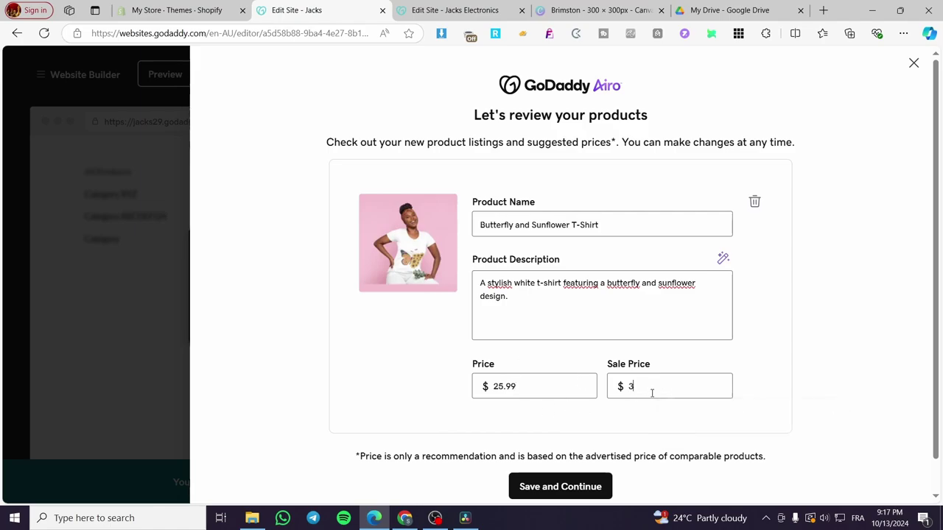
{"action": "type", "text": "9.99"}
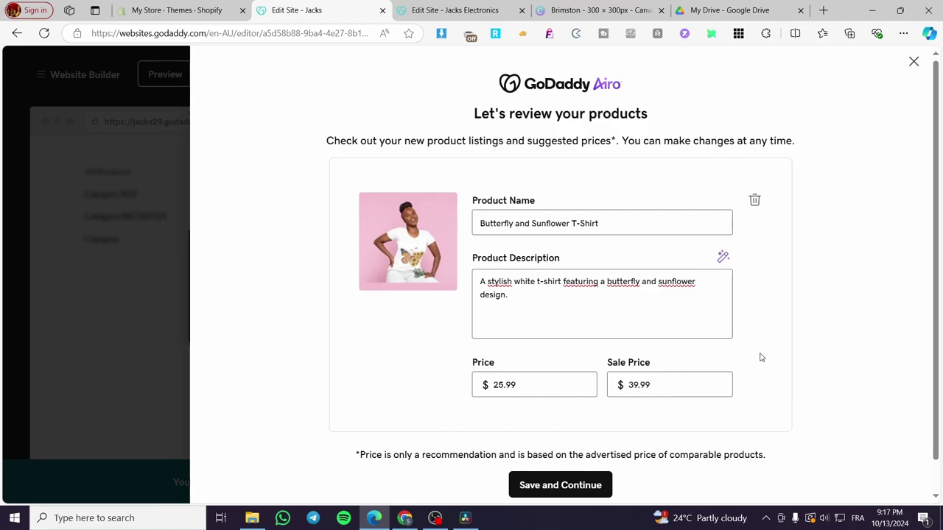
{"action": "scroll", "coordinate": [762, 358], "scroll_direction": "down", "scroll_amount": 1}
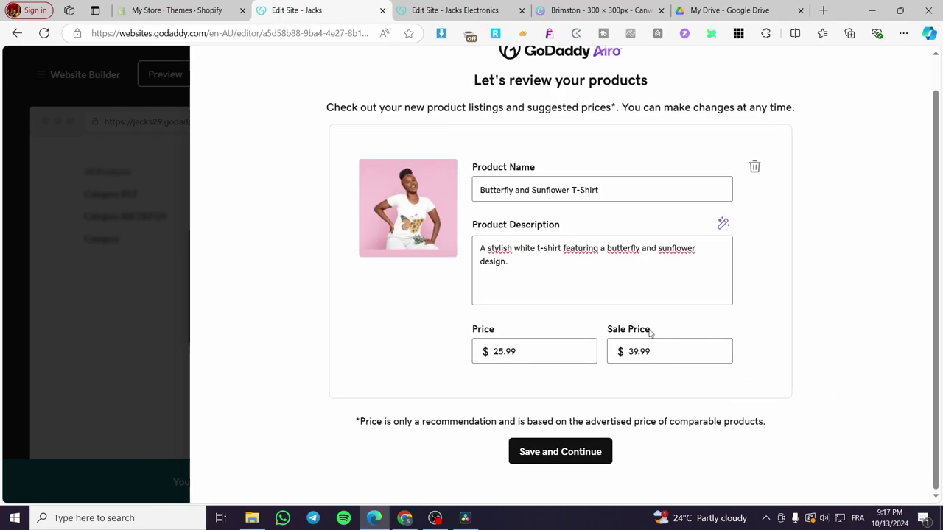
{"action": "left_click", "coordinate": [574, 462]}
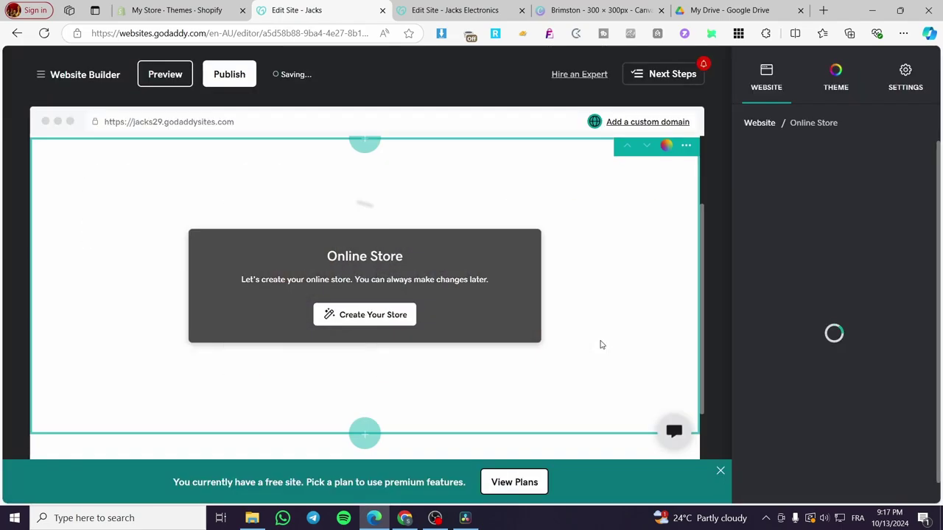
- Review the store's product gallery and the Product Page design with its sample product
{"action": "left_click", "coordinate": [353, 319]}
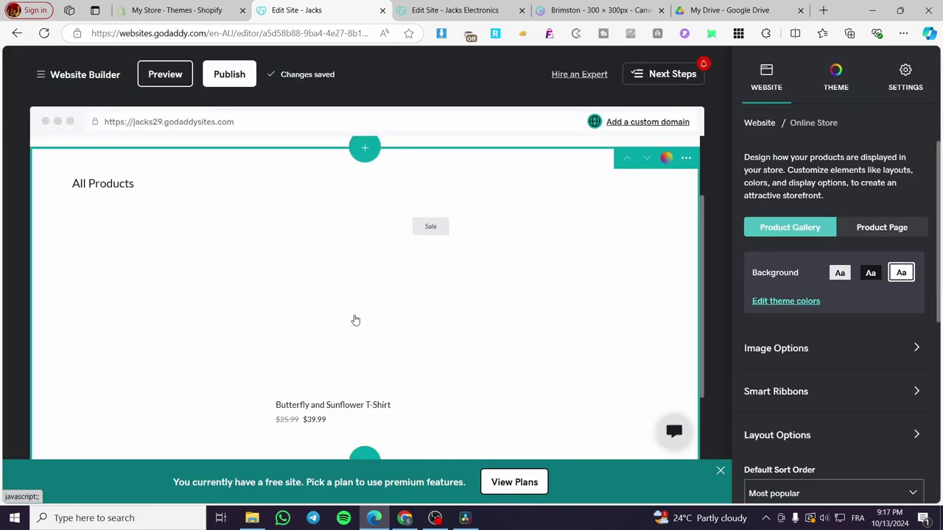
{"action": "scroll", "coordinate": [513, 375], "scroll_direction": "down", "scroll_amount": 1}
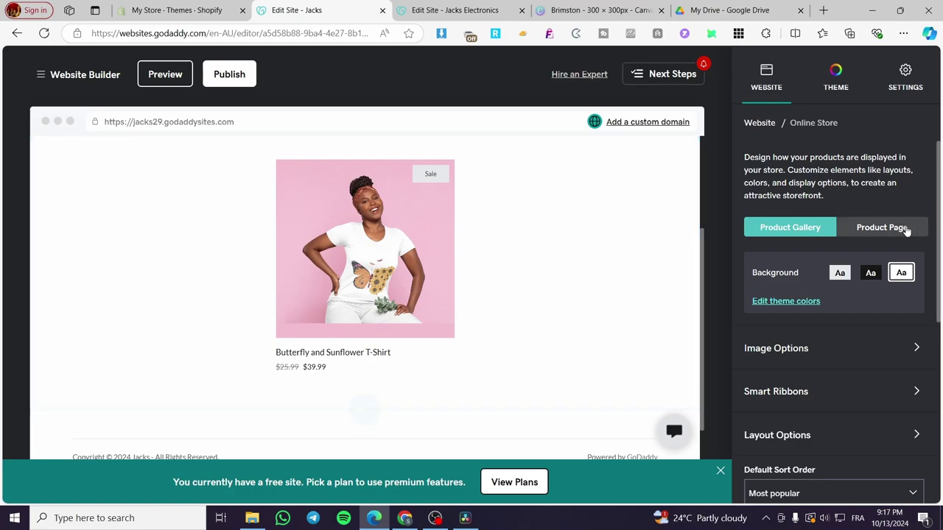
{"action": "left_click", "coordinate": [900, 230]}
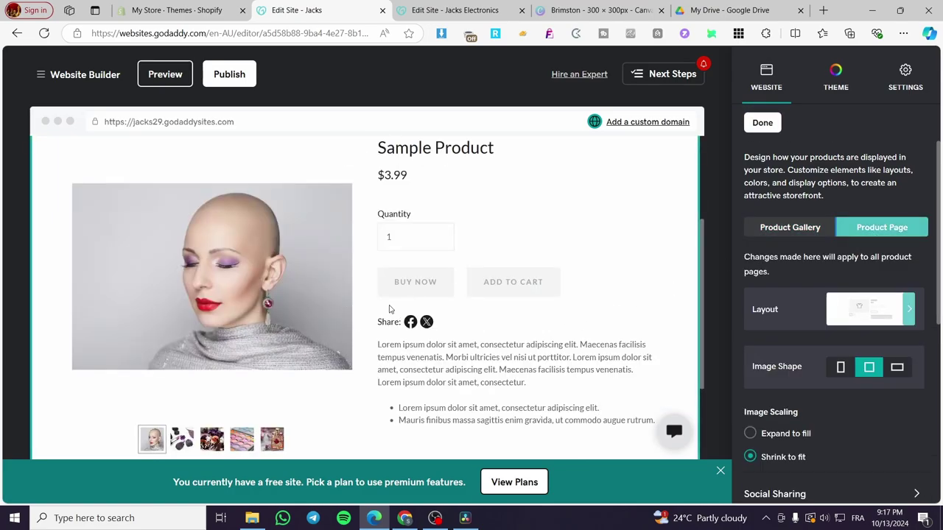
{"action": "scroll", "coordinate": [487, 356], "scroll_direction": "down", "scroll_amount": 6}
{"action": "scroll", "coordinate": [488, 356], "scroll_direction": "up", "scroll_amount": 6}
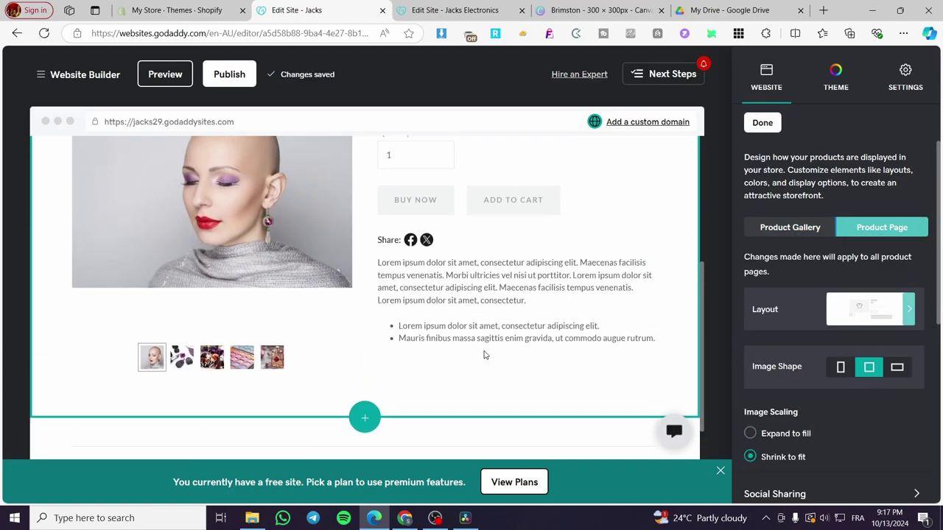
- Return to the Product Gallery design and open the Butterfly and Sunflower T-Shirt for editing
{"action": "left_click", "coordinate": [781, 227]}
{"action": "left_click", "coordinate": [326, 388]}
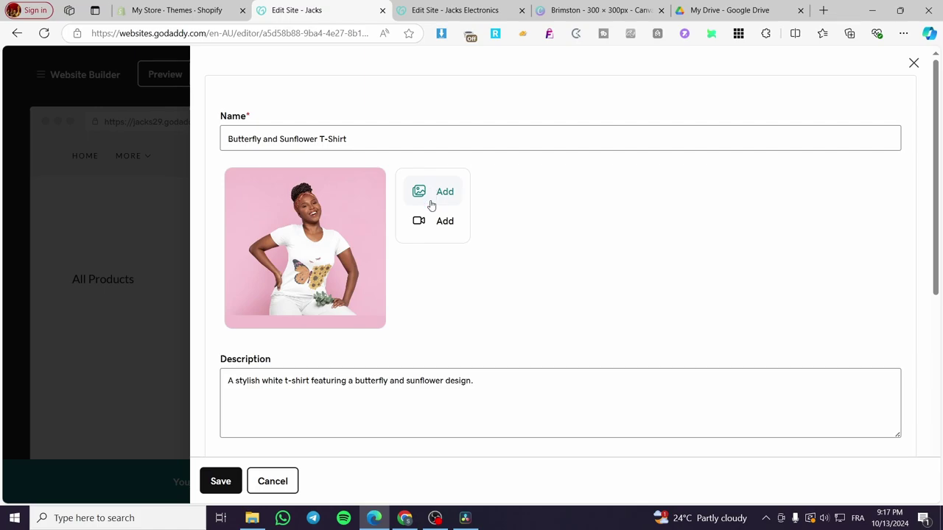
{"action": "scroll", "coordinate": [428, 148], "scroll_direction": "down", "scroll_amount": 4}
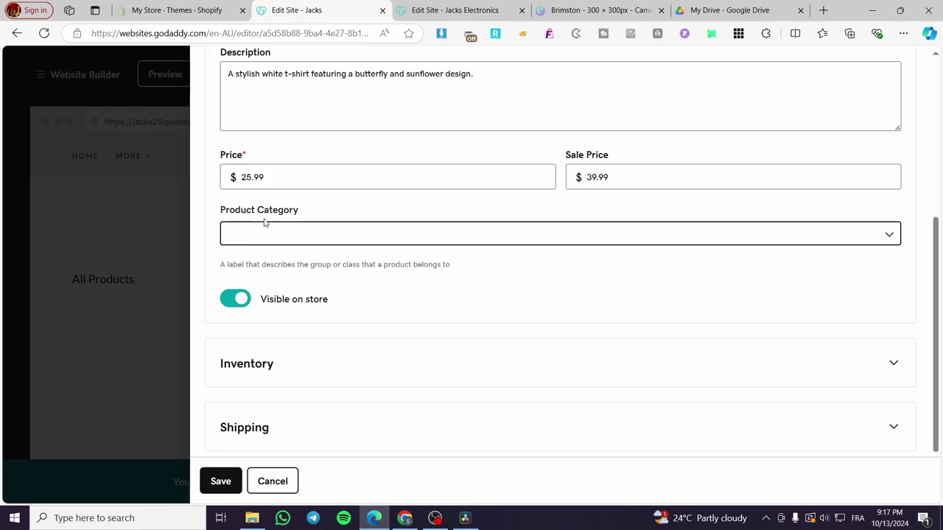
{"action": "left_click", "coordinate": [283, 240]}
{"action": "left_click", "coordinate": [286, 242]}
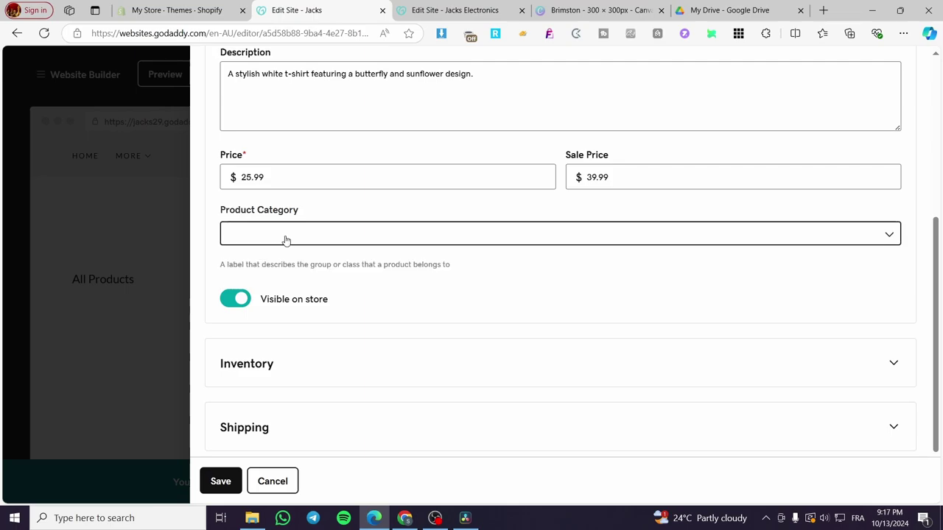
{"action": "left_click", "coordinate": [287, 242]}
{"action": "left_click", "coordinate": [262, 265]}
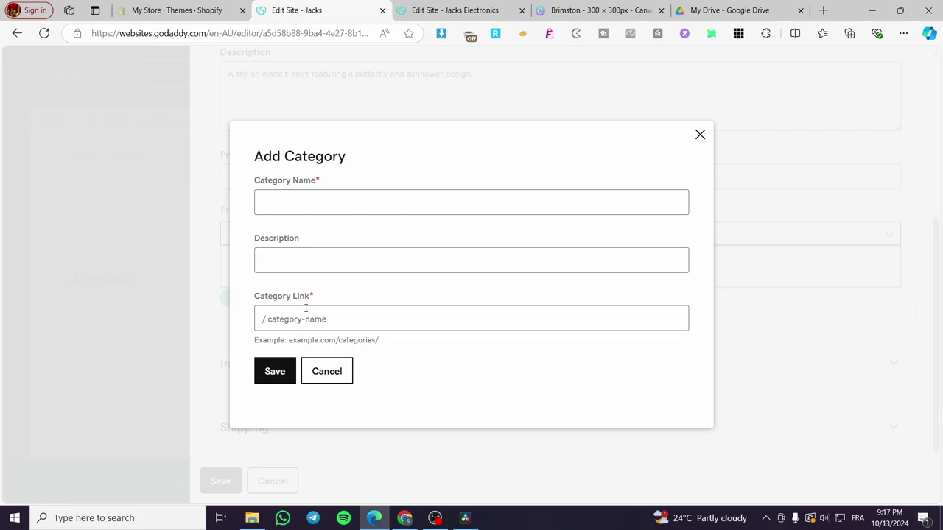
{"action": "left_click", "coordinate": [700, 135]}
- Enable inventory tracking for the T-shirt with a quantity on hand of 999 and a low inventory alert at 20
{"action": "left_click", "coordinate": [257, 367]}
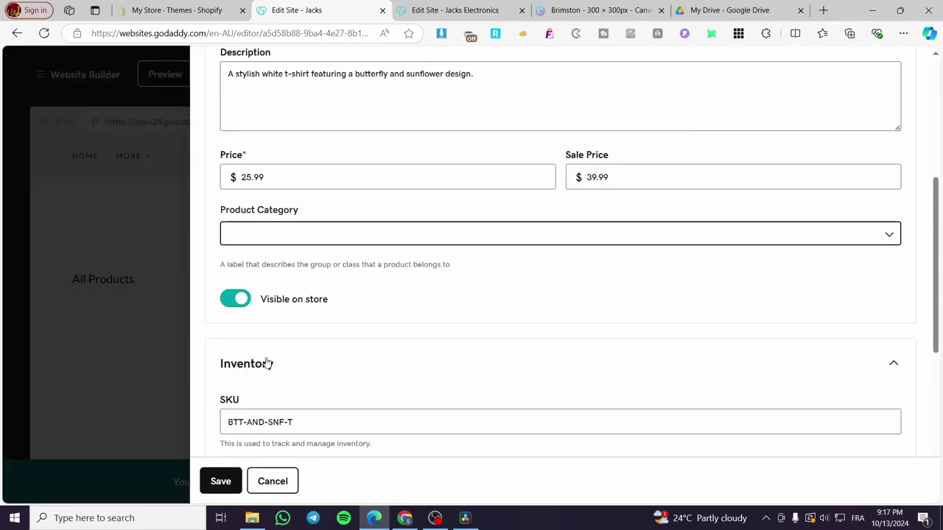
{"action": "scroll", "coordinate": [267, 362], "scroll_direction": "down", "scroll_amount": 3}
{"action": "left_click", "coordinate": [246, 238]}
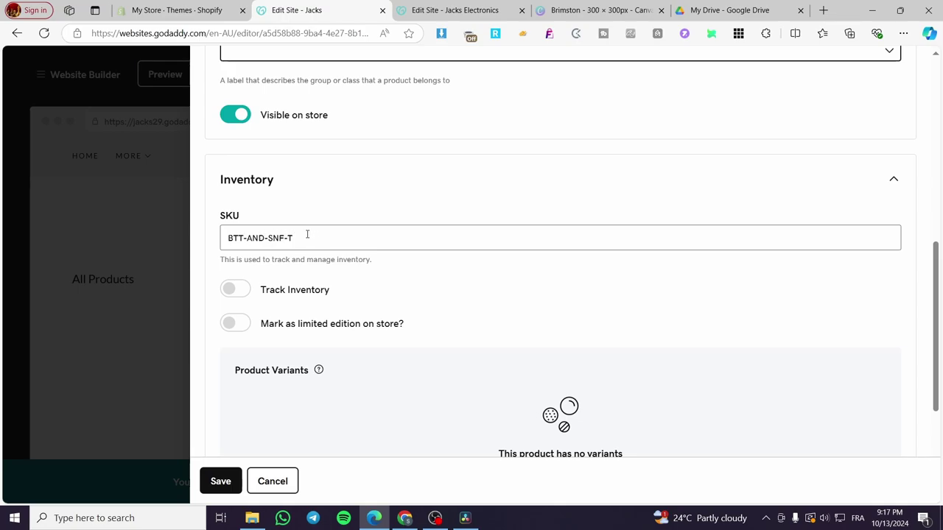
{"action": "left_click_drag", "start_coordinate": [322, 235], "coordinate": [225, 237]}
{"action": "left_click", "coordinate": [337, 212]}
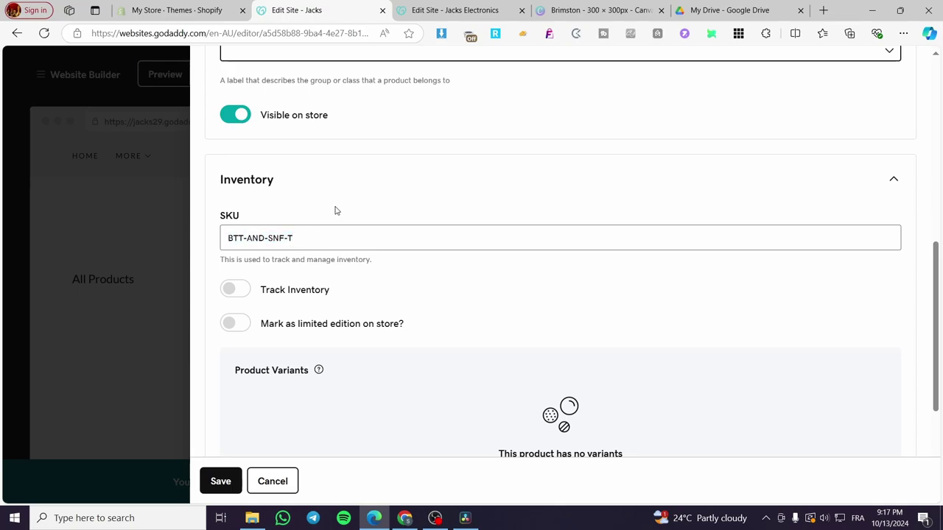
{"action": "left_click", "coordinate": [234, 290]}
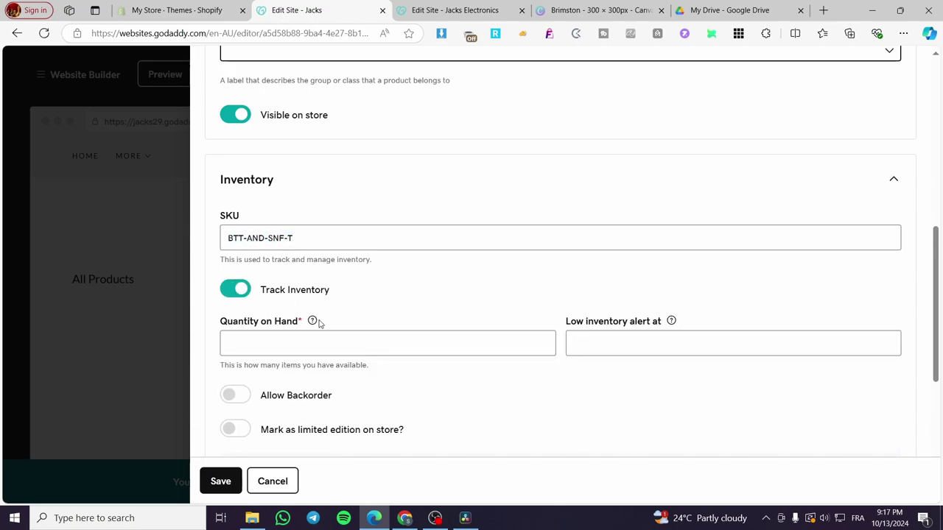
{"action": "left_click", "coordinate": [307, 348]}
{"action": "type", "text": "999"}
{"action": "left_click", "coordinate": [630, 350]}
{"action": "type", "text": "20"}
- Start a product variant for the T-shirt displayed as buttons, with the choices S, M and L
{"action": "scroll", "coordinate": [398, 344], "scroll_direction": "down", "scroll_amount": 3}
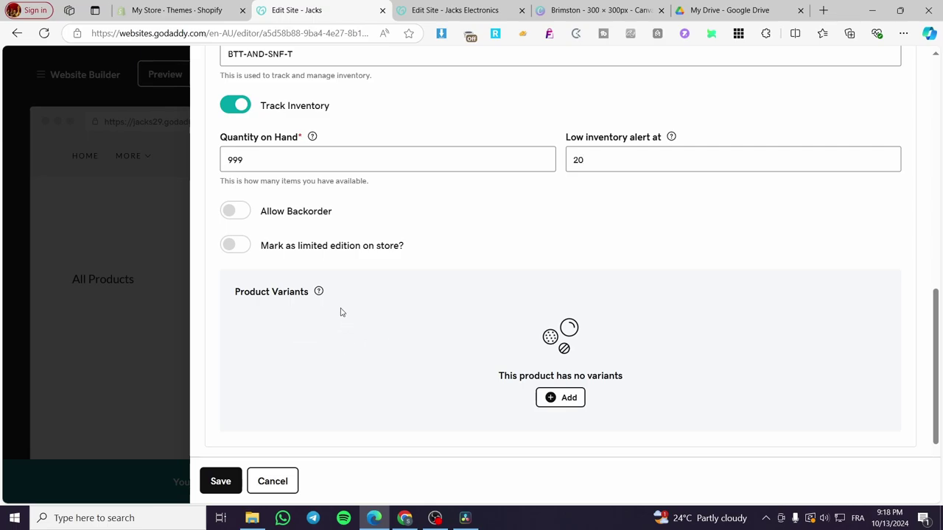
{"action": "scroll", "coordinate": [535, 257], "scroll_direction": "down", "scroll_amount": 2}
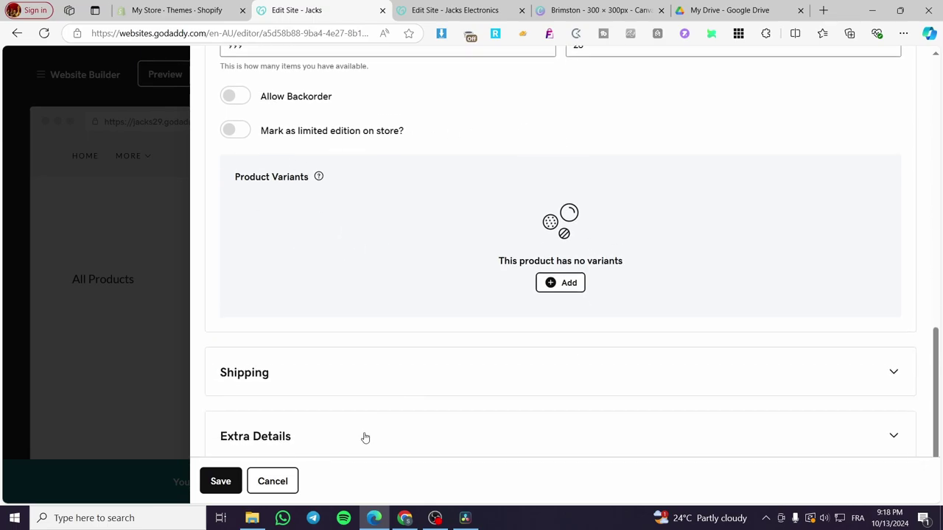
{"action": "left_click", "coordinate": [552, 280]}
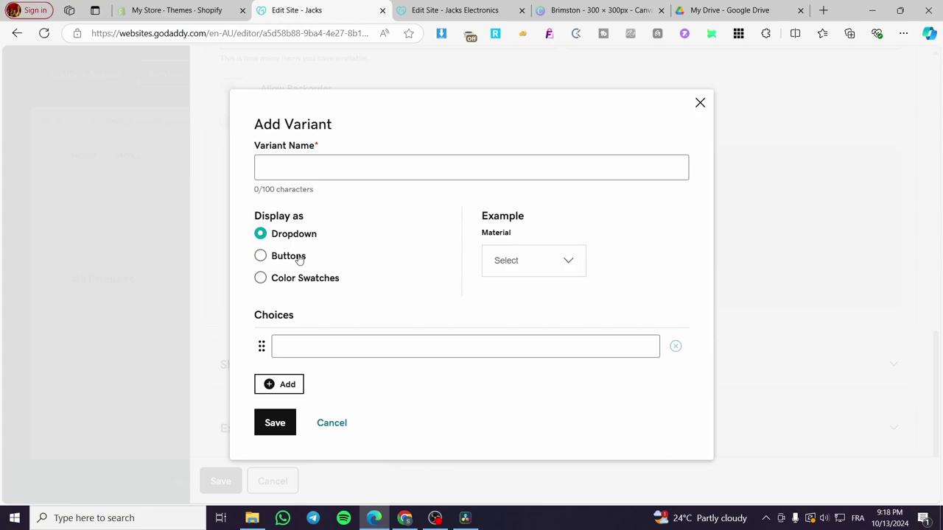
{"action": "left_click", "coordinate": [299, 258]}
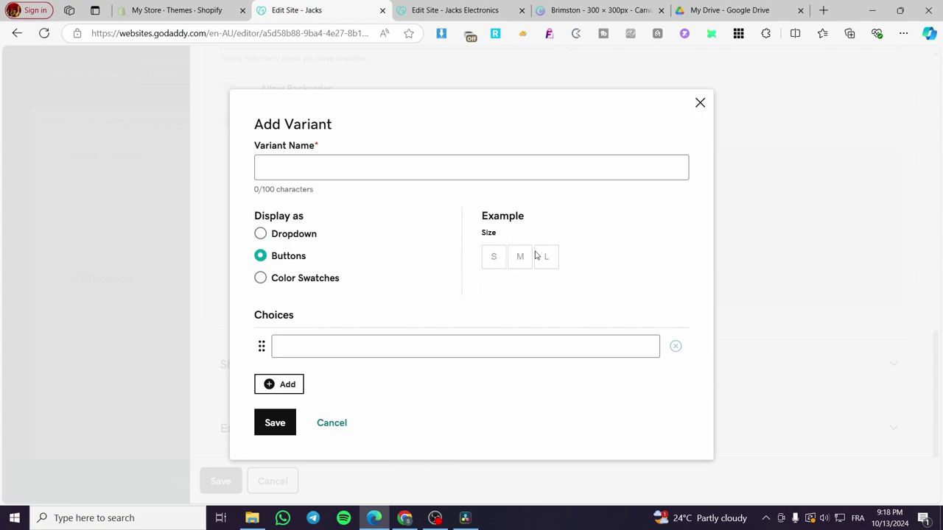
{"action": "left_click", "coordinate": [319, 343]}
{"action": "key", "text": "Return"}
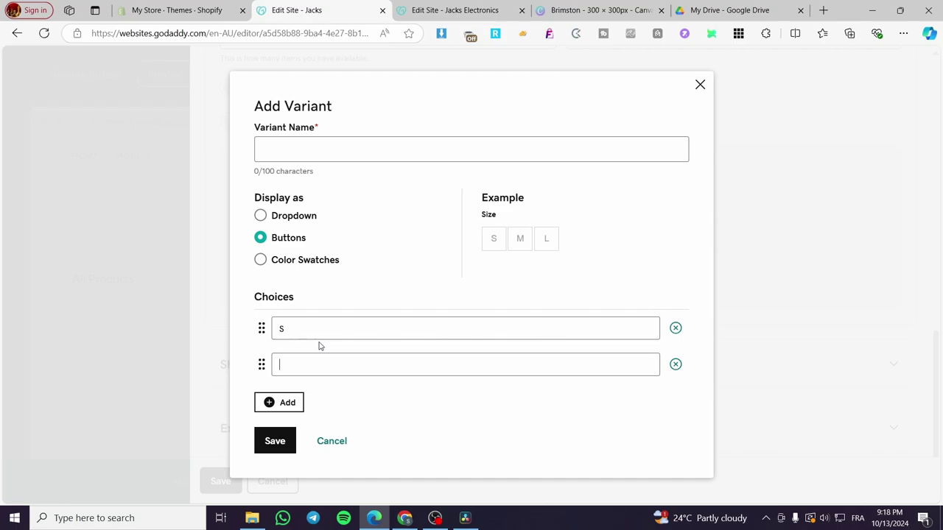
{"action": "type", "text": "M"}
{"action": "key", "text": "Return"}
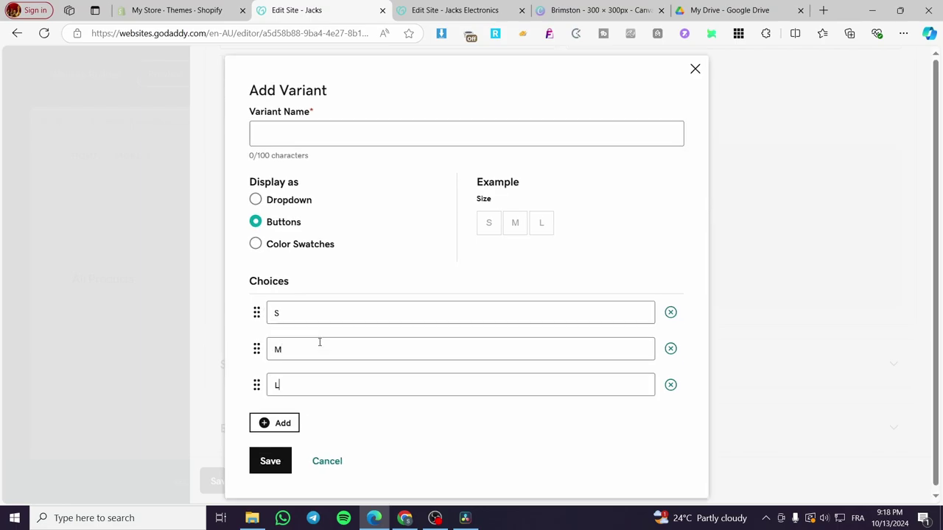
{"action": "type", "text": "L"}
{"action": "key", "text": "Return"}
{"action": "left_click", "coordinate": [670, 420]}
- Name the variant Size and save it
{"action": "left_click", "coordinate": [271, 461]}
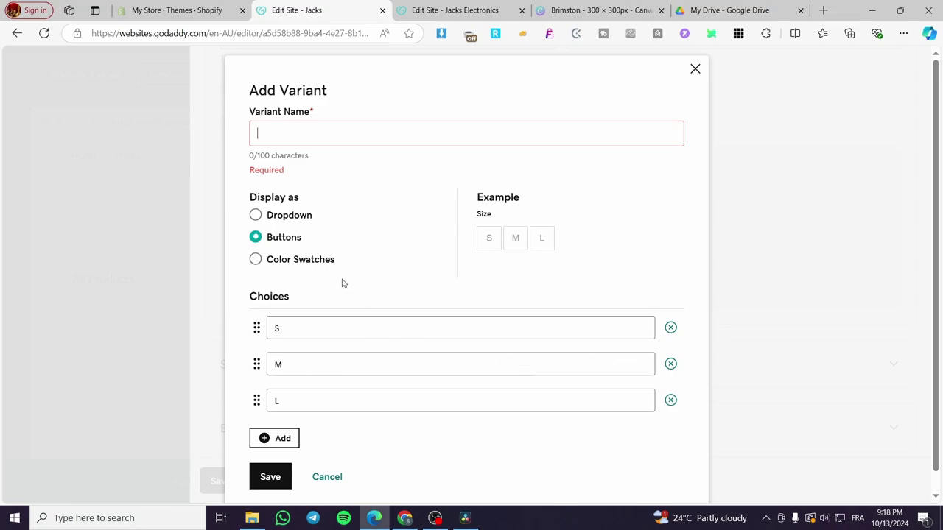
{"action": "type", "text": "Size"}
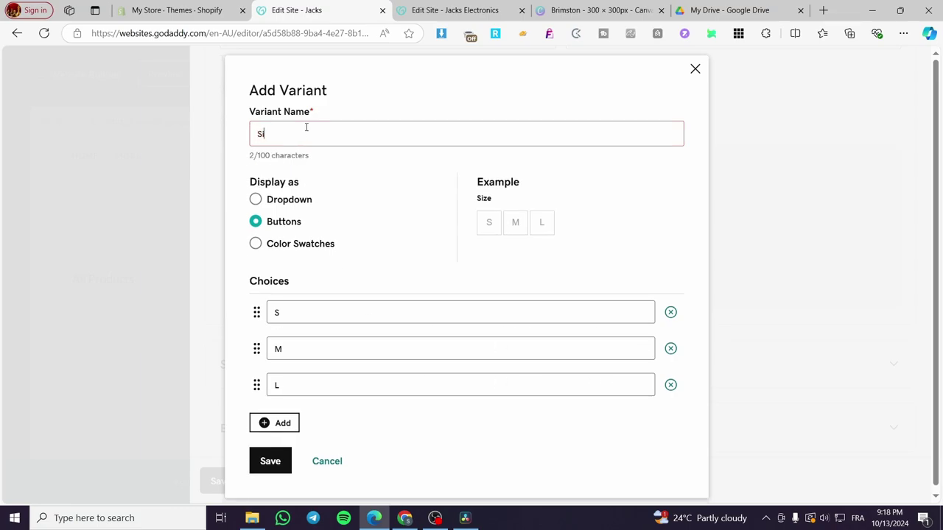
{"action": "left_click", "coordinate": [270, 462]}
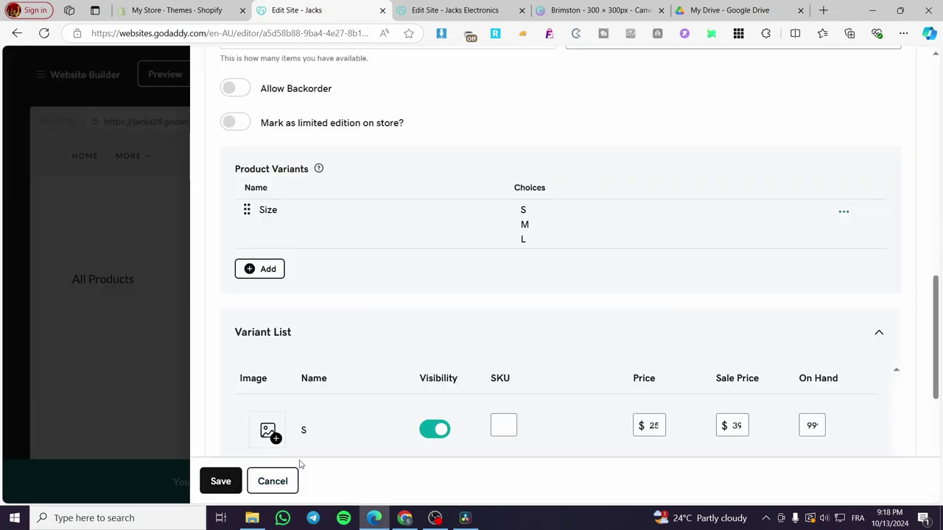
- Check the variant list and set the T-shirt's shipping weight to 0.20 kg
{"action": "scroll", "coordinate": [579, 411], "scroll_direction": "down", "scroll_amount": 5}
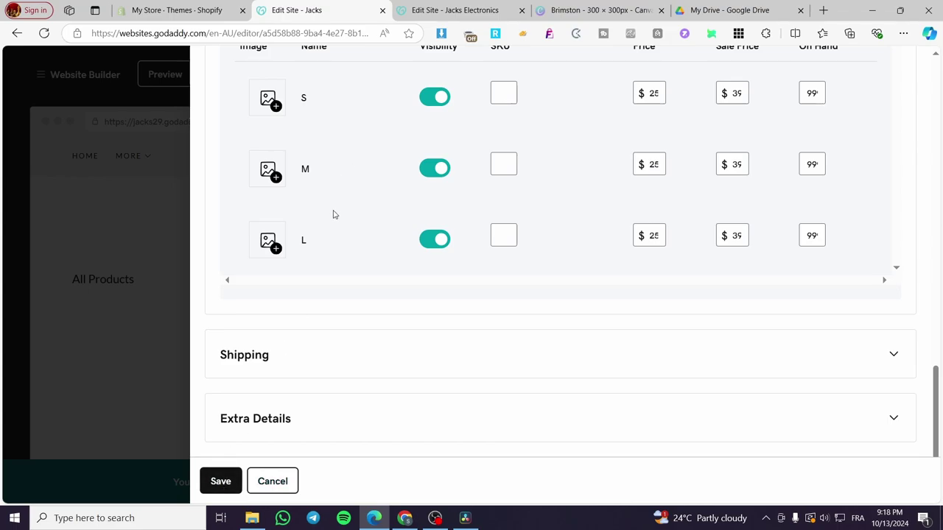
{"action": "scroll", "coordinate": [309, 280], "scroll_direction": "up", "scroll_amount": 3}
{"action": "scroll", "coordinate": [265, 350], "scroll_direction": "down", "scroll_amount": 3}
{"action": "left_click", "coordinate": [329, 354]}
{"action": "scroll", "coordinate": [324, 350], "scroll_direction": "down", "scroll_amount": 1}
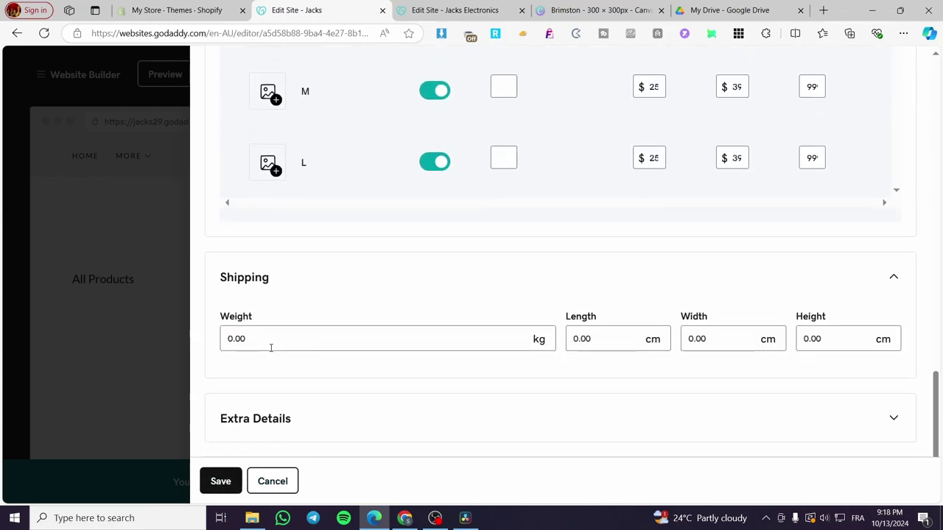
{"action": "left_click", "coordinate": [270, 347]}
- Expand the T-shirt's extra details, then try to save the product and cancel the editing
{"action": "left_click", "coordinate": [331, 419]}
{"action": "scroll", "coordinate": [335, 415], "scroll_direction": "down", "scroll_amount": 3}
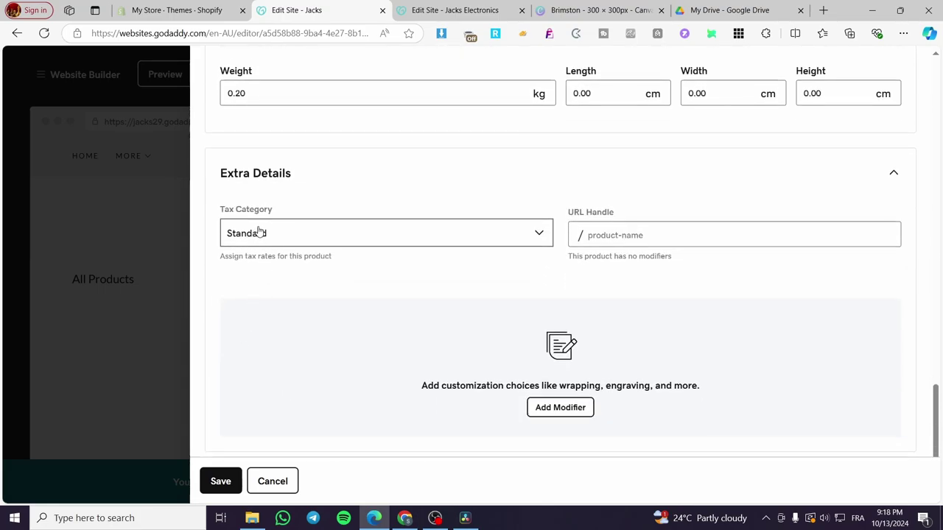
{"action": "left_click", "coordinate": [226, 483]}
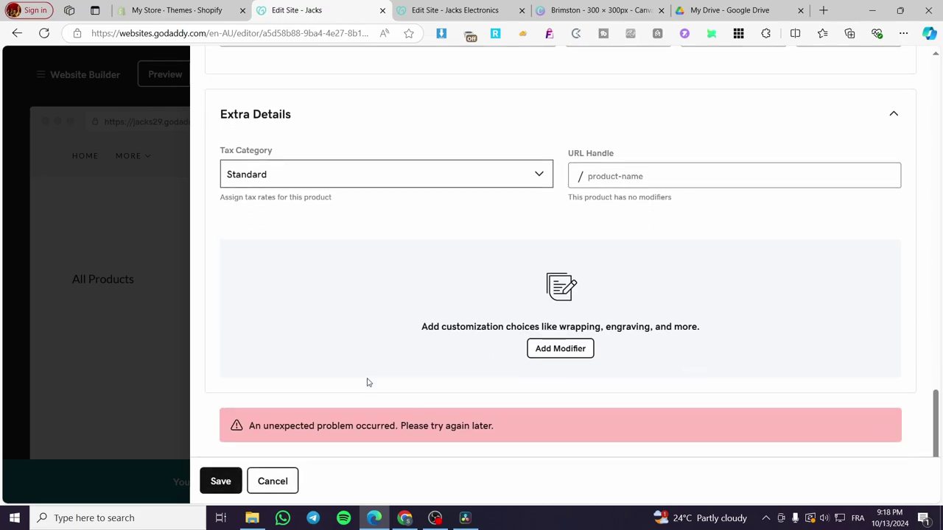
{"action": "left_click", "coordinate": [229, 483]}
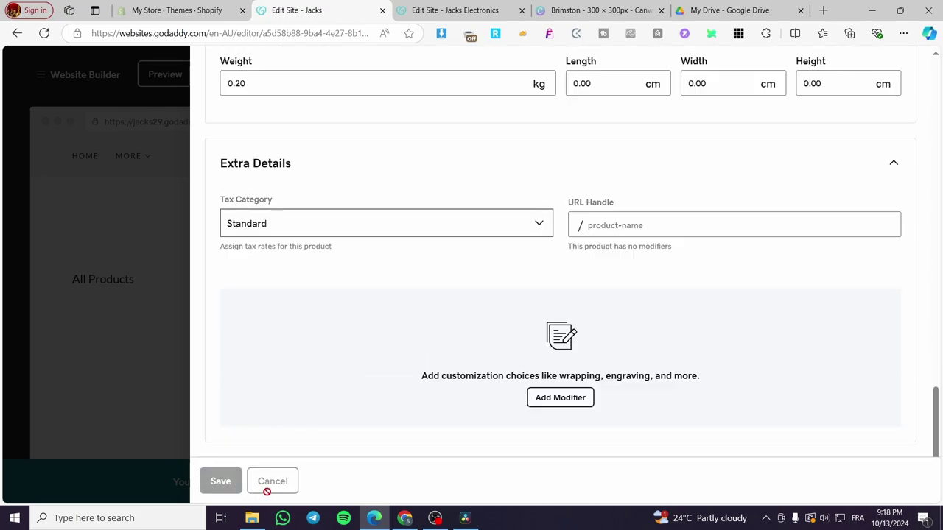
{"action": "left_click", "coordinate": [270, 481]}
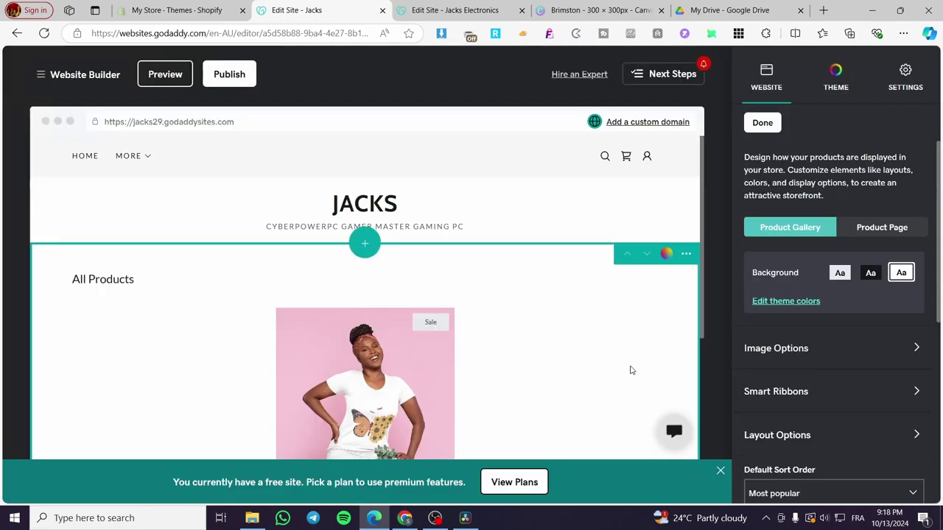
- Review the Product Gallery's image options, smart ribbons, layout options, sort order and store shortcuts
{"action": "scroll", "coordinate": [803, 280], "scroll_direction": "down", "scroll_amount": 4}
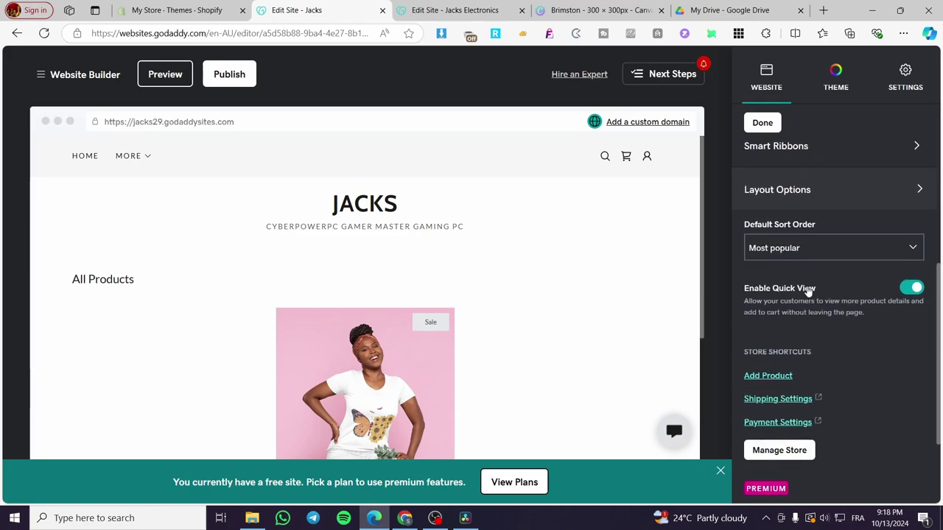
{"action": "scroll", "coordinate": [806, 290], "scroll_direction": "up", "scroll_amount": 3}
{"action": "left_click", "coordinate": [859, 292]}
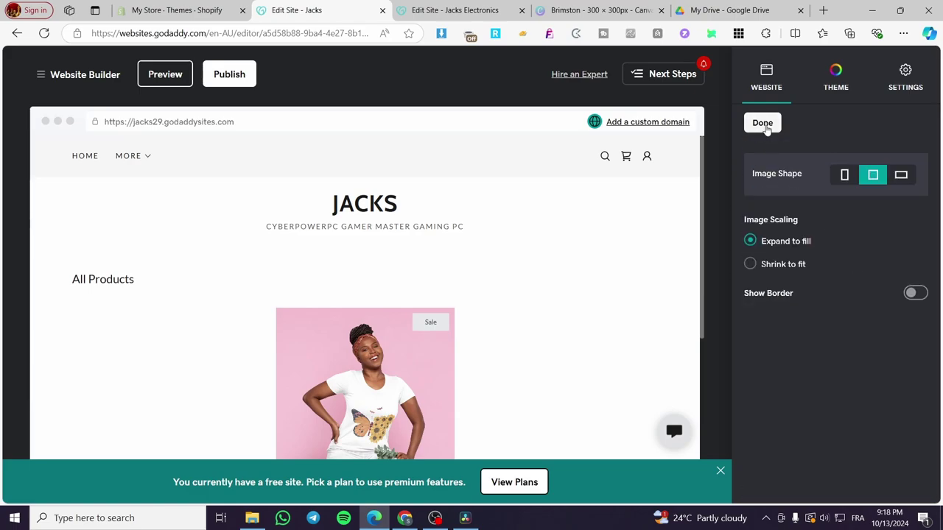
{"action": "left_click", "coordinate": [764, 126]}
{"action": "left_click", "coordinate": [810, 390]}
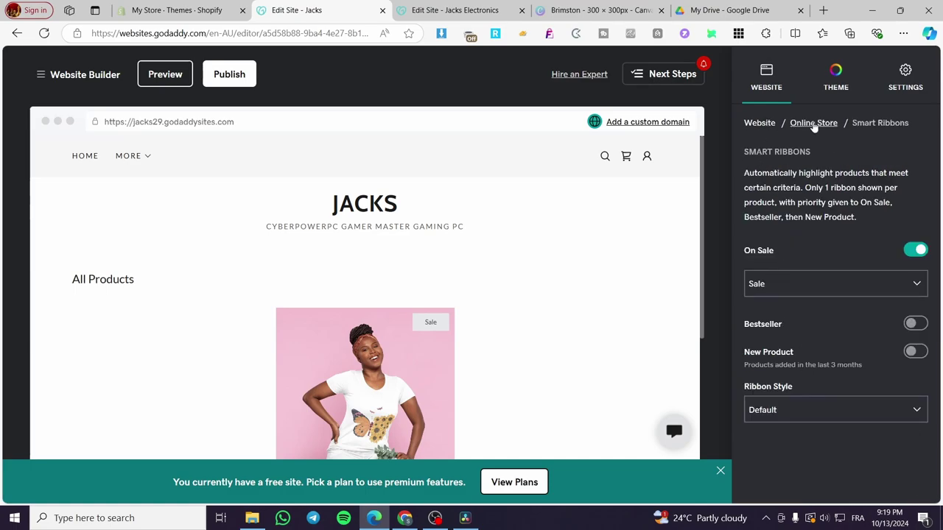
{"action": "left_click", "coordinate": [813, 122]}
{"action": "left_click", "coordinate": [772, 448]}
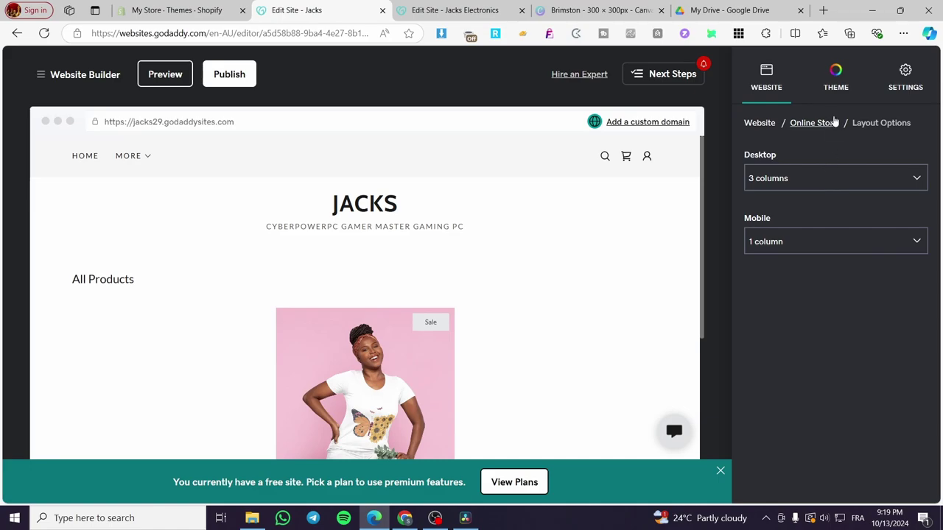
{"action": "left_click", "coordinate": [833, 124]}
{"action": "scroll", "coordinate": [811, 369], "scroll_direction": "down", "scroll_amount": 5}
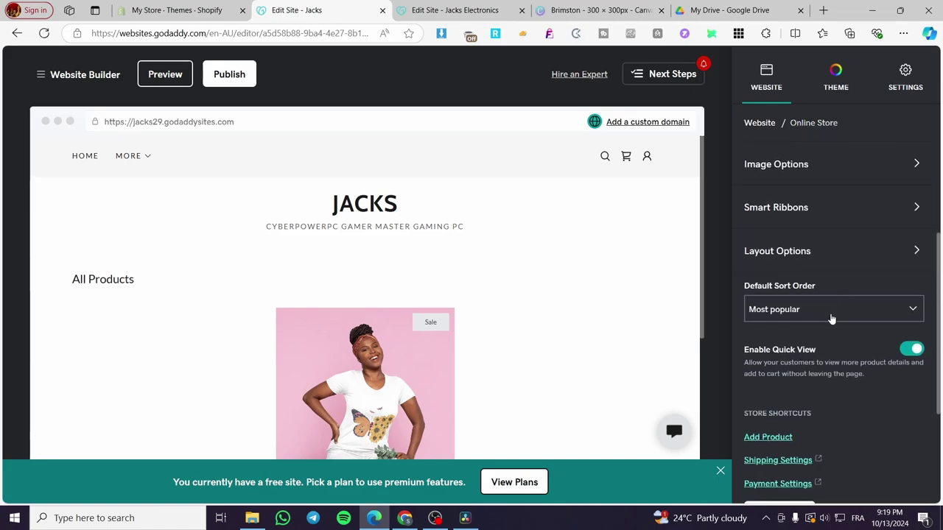
{"action": "scroll", "coordinate": [803, 409], "scroll_direction": "down", "scroll_amount": 2}
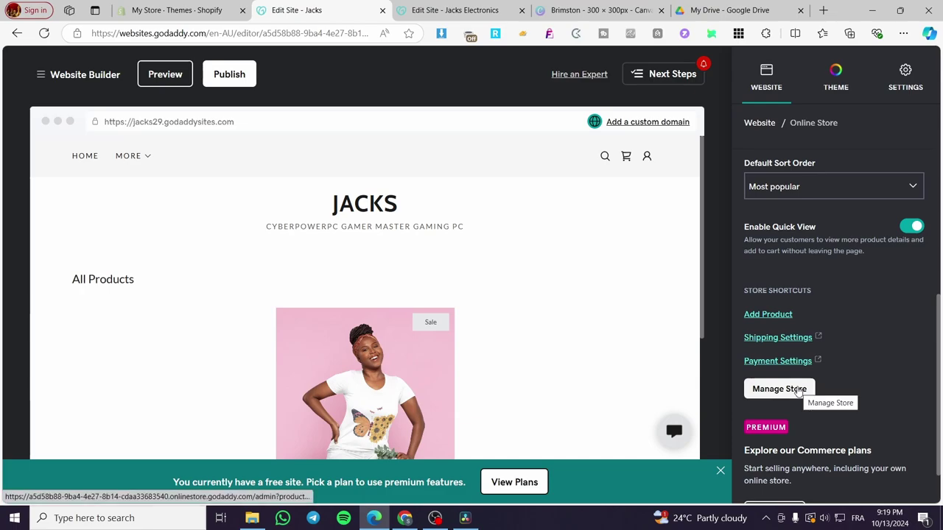
- Open the store management site and start adding a new physical product
{"action": "left_click", "coordinate": [779, 389]}
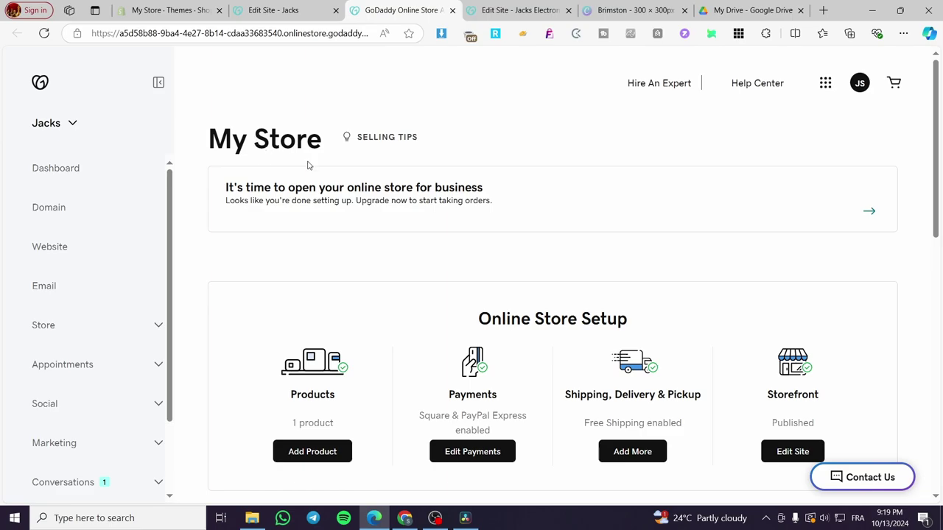
{"action": "left_click", "coordinate": [310, 457]}
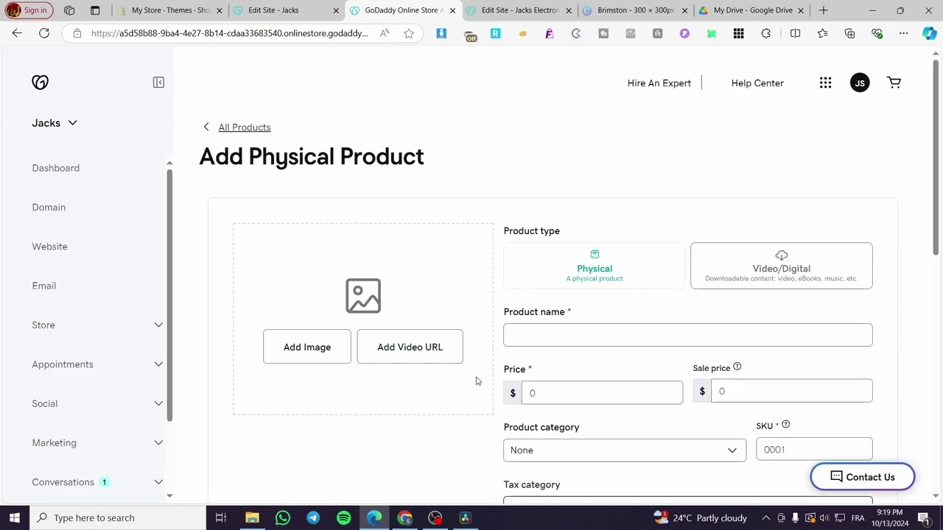
{"action": "left_click", "coordinate": [289, 9]}
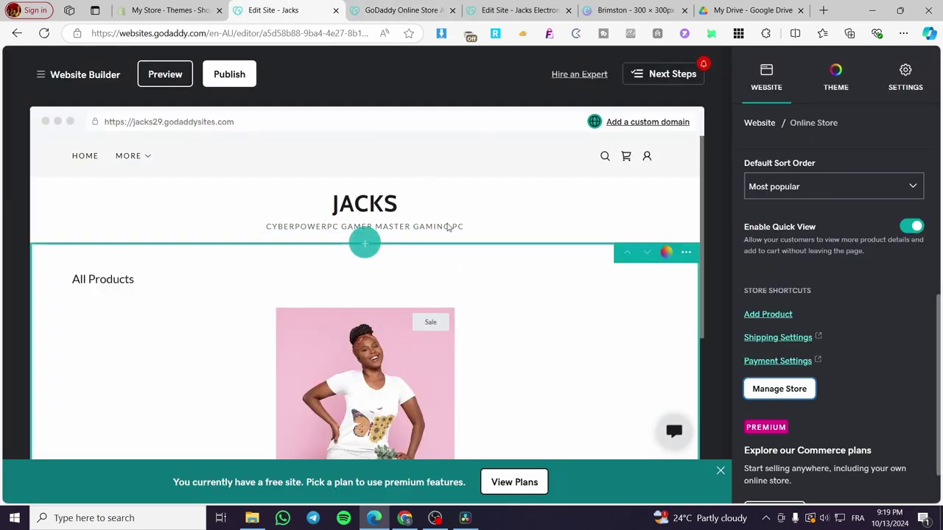
{"action": "left_click", "coordinate": [355, 8]}
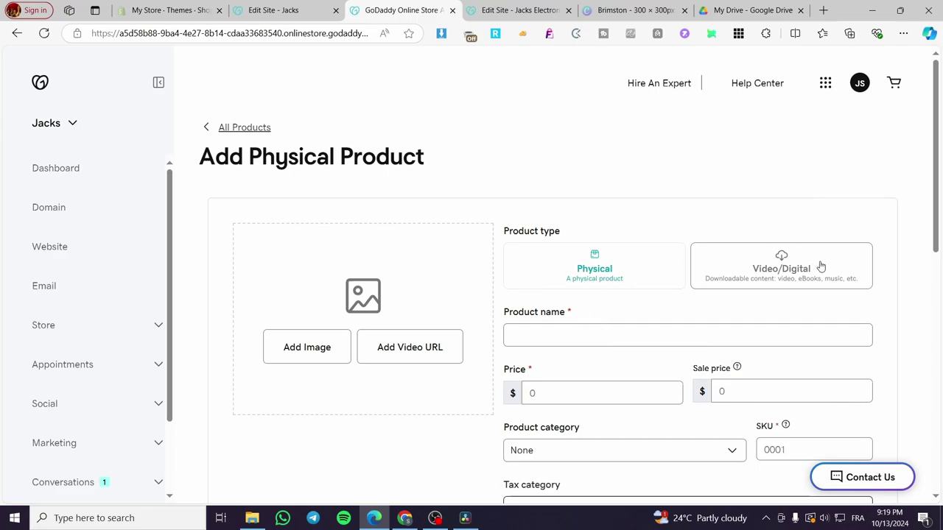
- Examine the Add Physical Product form, including product type, pricing, categories, visibility and the description section
{"action": "scroll", "coordinate": [605, 322], "scroll_direction": "down", "scroll_amount": 2}
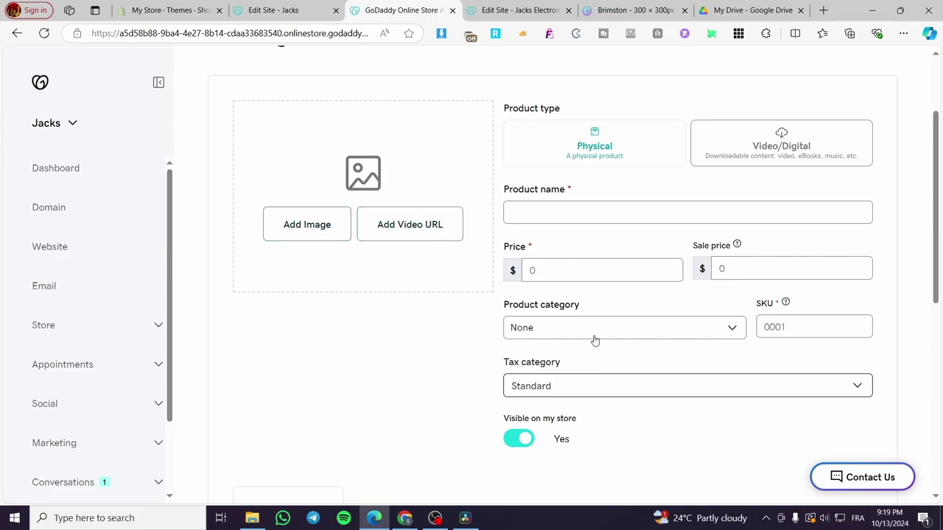
{"action": "scroll", "coordinate": [560, 332], "scroll_direction": "down", "scroll_amount": 1}
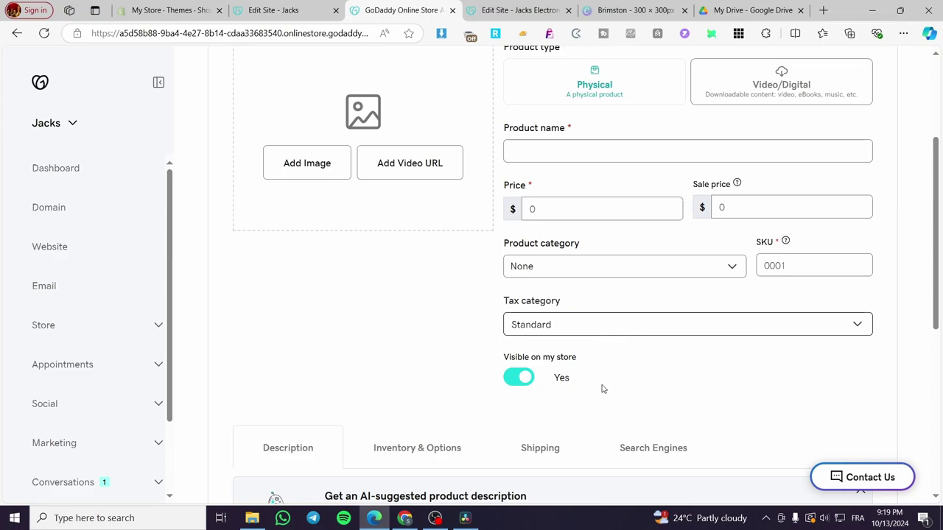
{"action": "scroll", "coordinate": [606, 388], "scroll_direction": "down", "scroll_amount": 2}
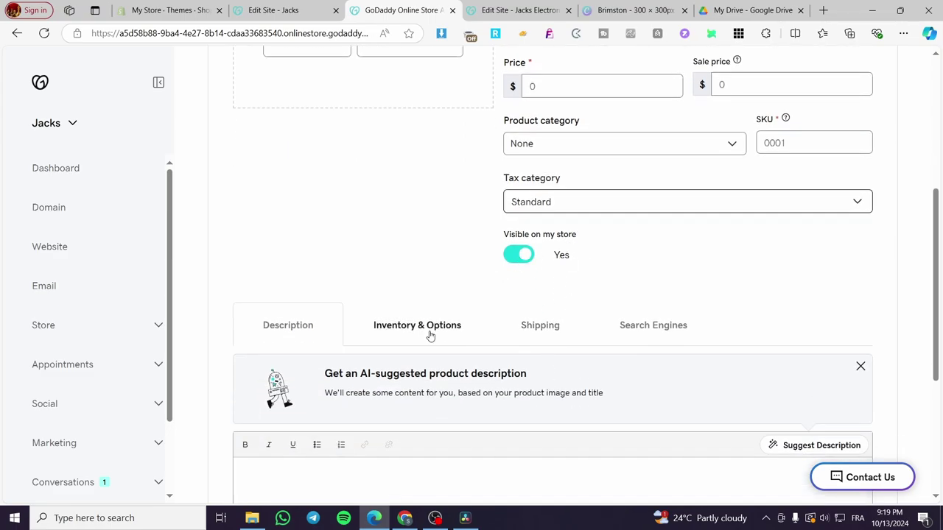
{"action": "scroll", "coordinate": [398, 354], "scroll_direction": "down", "scroll_amount": 2}
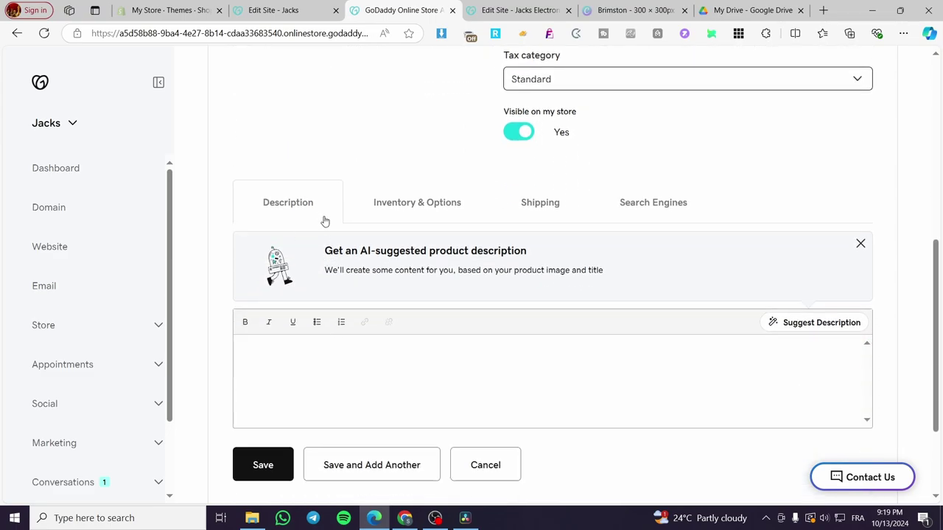
{"action": "scroll", "coordinate": [374, 345], "scroll_direction": "down", "scroll_amount": 2}
{"action": "scroll", "coordinate": [387, 356], "scroll_direction": "up", "scroll_amount": 3}
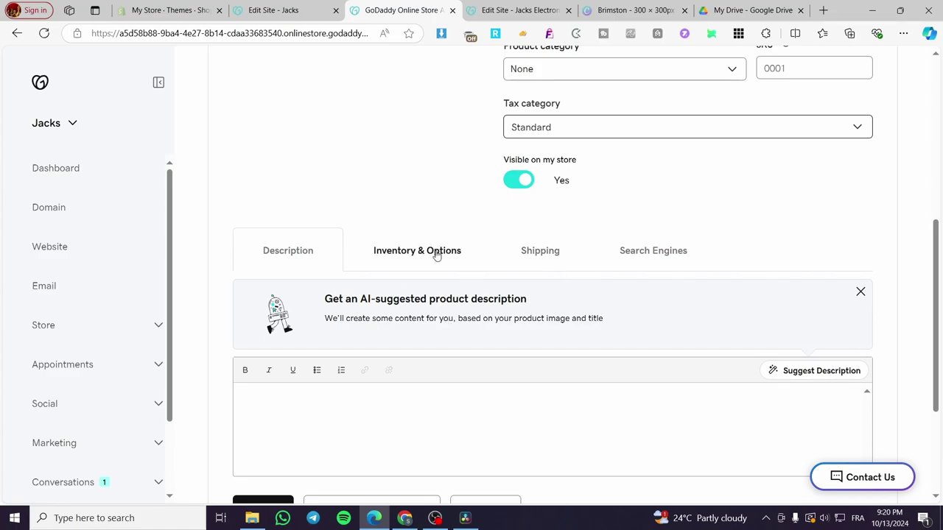
{"action": "scroll", "coordinate": [451, 316], "scroll_direction": "up", "scroll_amount": 3}
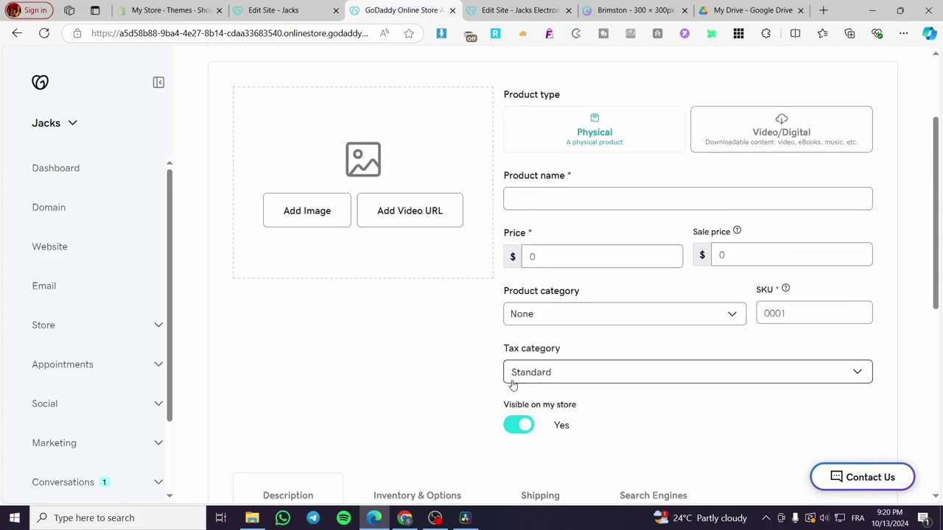
- Examine the Inventory & Options, Shipping and Search Engines sections of the Add Physical Product form
{"action": "scroll", "coordinate": [339, 316], "scroll_direction": "down", "scroll_amount": 3}
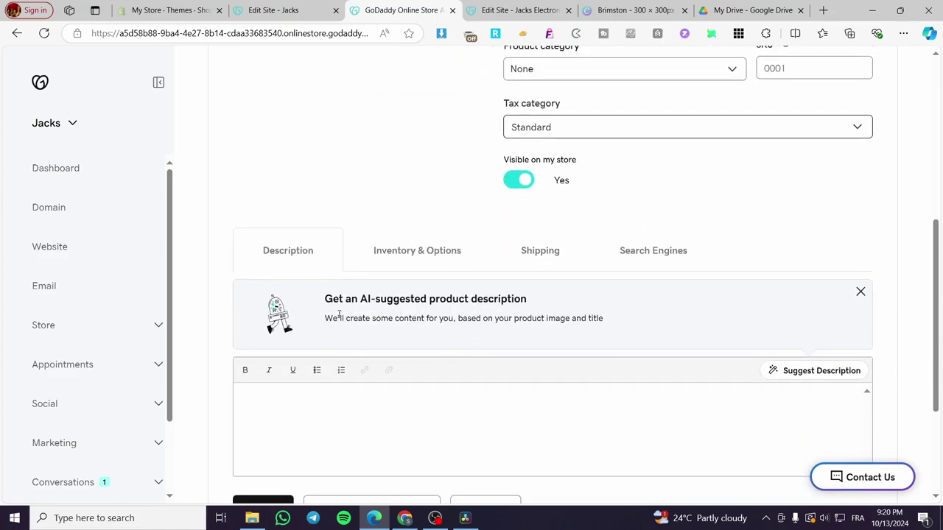
{"action": "left_click", "coordinate": [439, 257]}
{"action": "scroll", "coordinate": [434, 349], "scroll_direction": "down", "scroll_amount": 3}
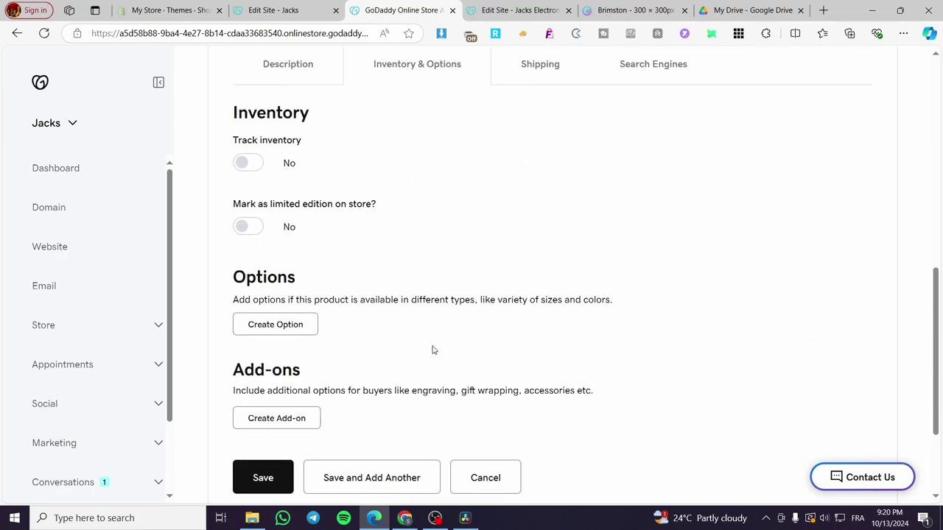
{"action": "scroll", "coordinate": [571, 388], "scroll_direction": "up", "scroll_amount": 5}
{"action": "left_click", "coordinate": [551, 385]}
{"action": "scroll", "coordinate": [524, 367], "scroll_direction": "down", "scroll_amount": 5}
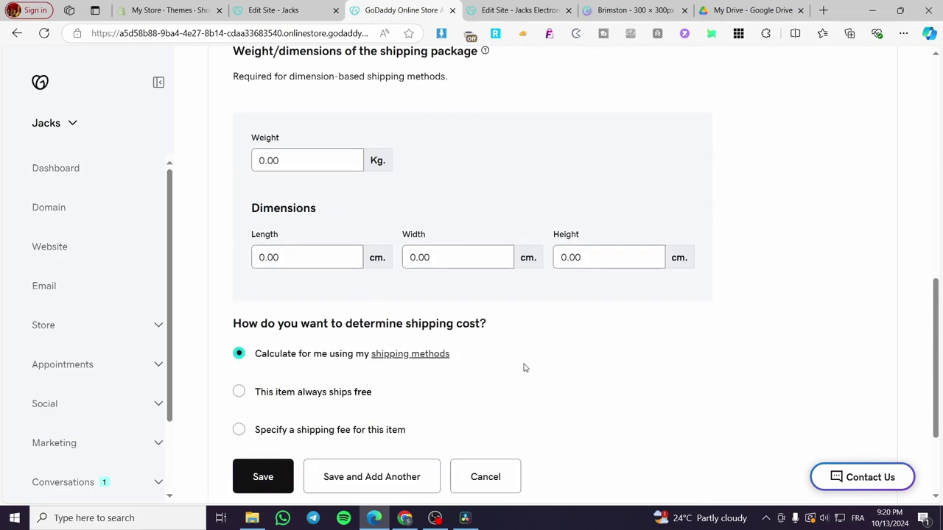
{"action": "scroll", "coordinate": [369, 409], "scroll_direction": "up", "scroll_amount": 4}
{"action": "scroll", "coordinate": [644, 373], "scroll_direction": "up", "scroll_amount": 2}
{"action": "left_click", "coordinate": [644, 373]}
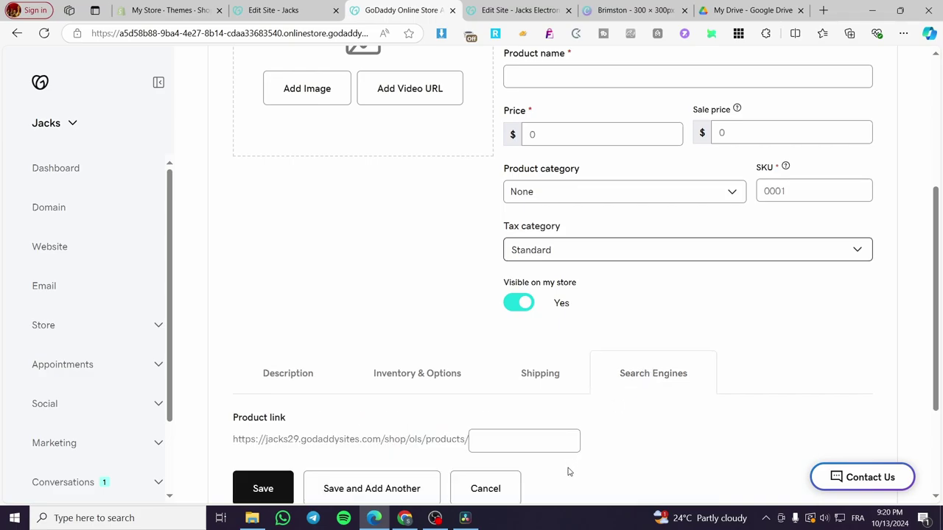
{"action": "scroll", "coordinate": [590, 442], "scroll_direction": "down", "scroll_amount": 2}
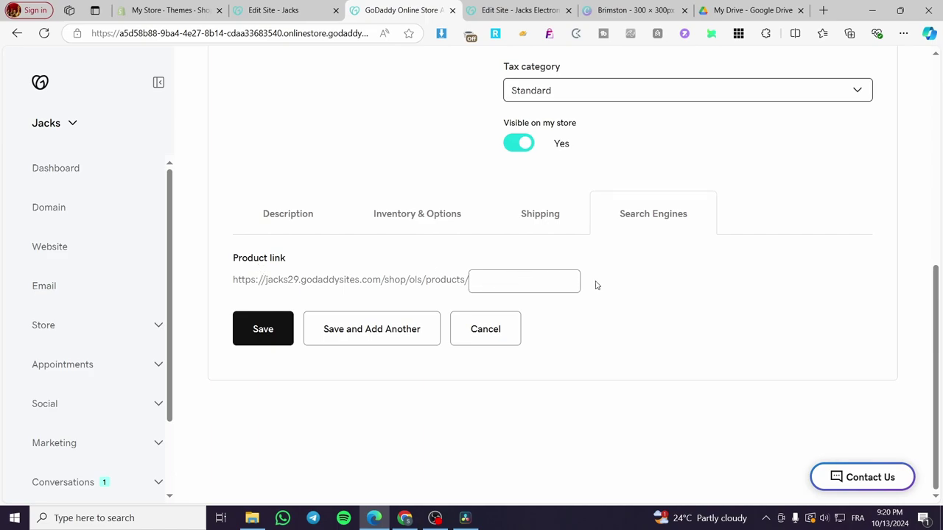
{"action": "scroll", "coordinate": [499, 453], "scroll_direction": "up", "scroll_amount": 5}
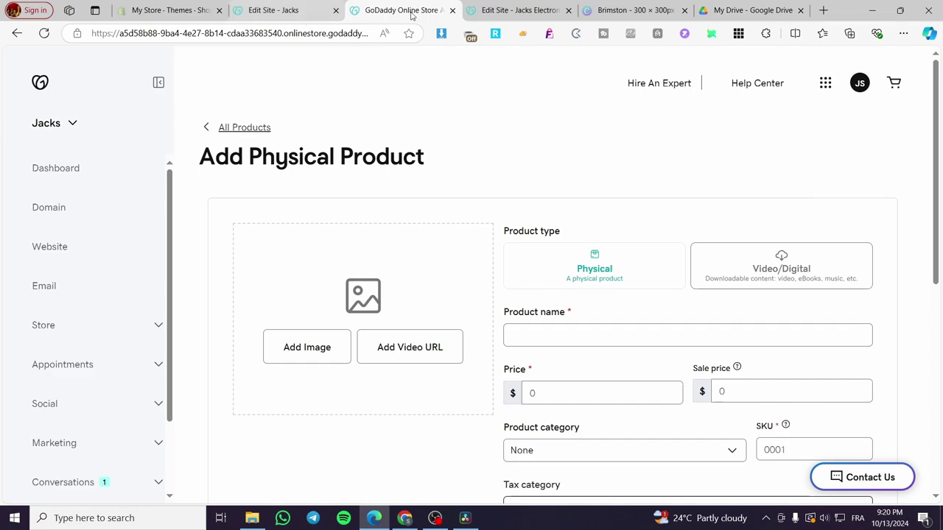
- Return to the Jacks site editor's page navigation, then open and dismiss the section picker below the Shop page's product gallery
{"action": "left_click", "coordinate": [308, 6]}
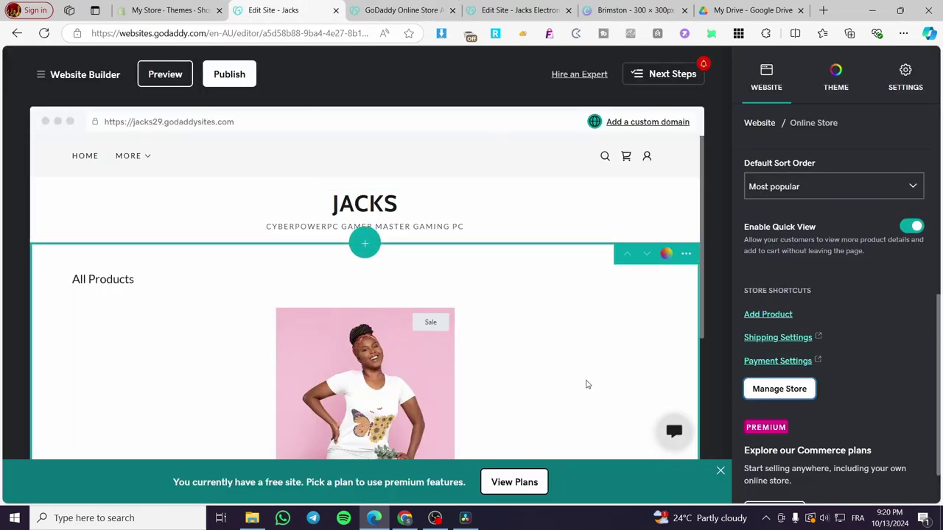
{"action": "left_click", "coordinate": [766, 78]}
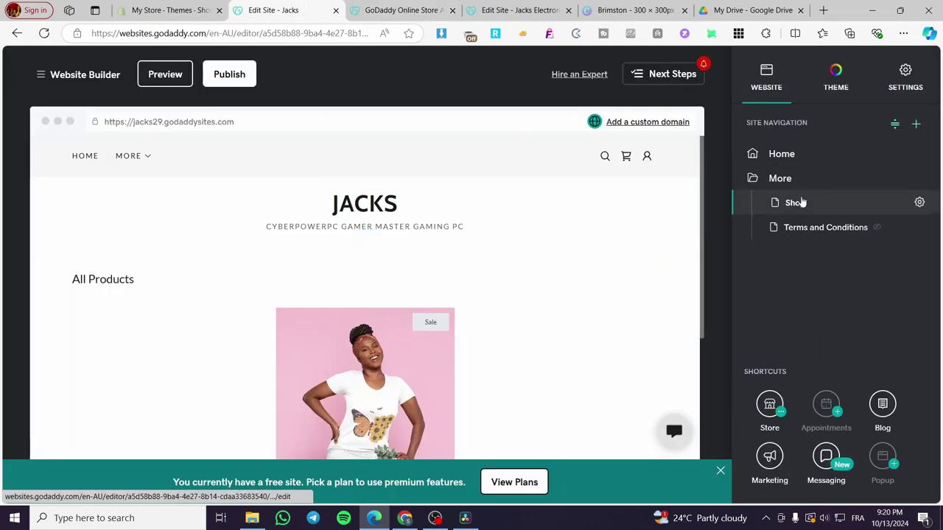
{"action": "scroll", "coordinate": [501, 309], "scroll_direction": "down", "scroll_amount": 3}
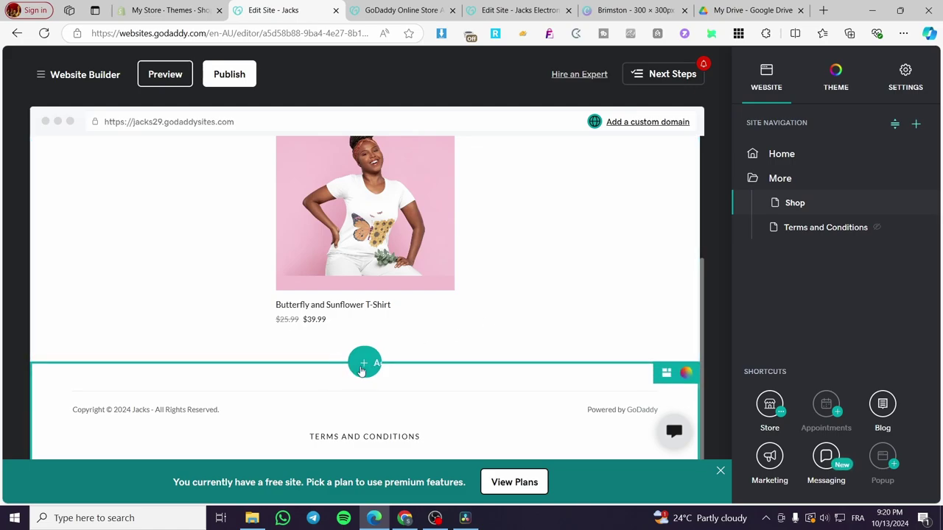
{"action": "left_click", "coordinate": [362, 370]}
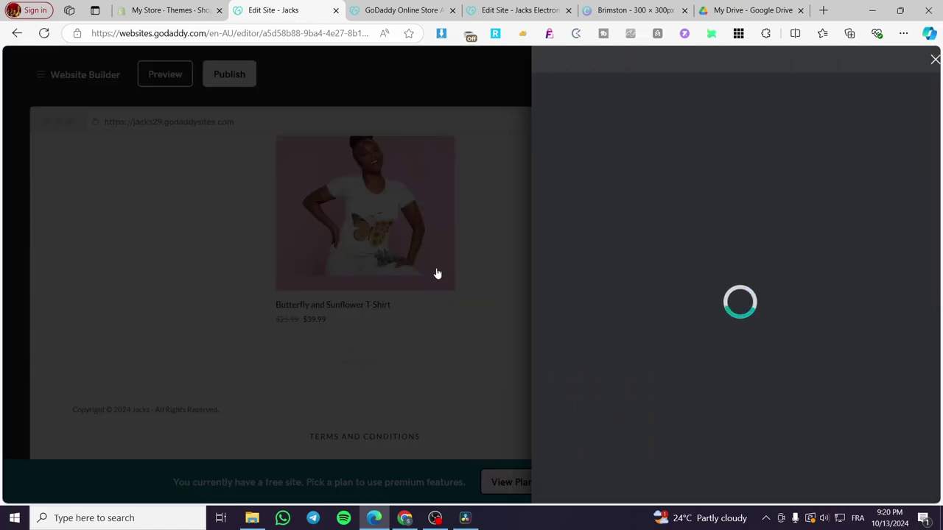
{"action": "left_click", "coordinate": [518, 229]}
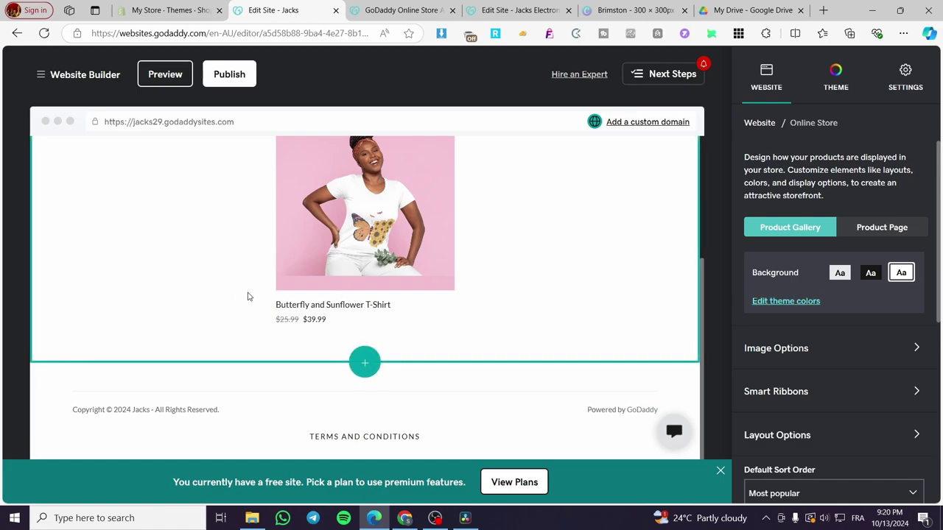
- Review the Online Store settings down to the store shortcuts and return to the site navigation
{"action": "left_click", "coordinate": [721, 470]}
{"action": "scroll", "coordinate": [676, 241], "scroll_direction": "up", "scroll_amount": 2}
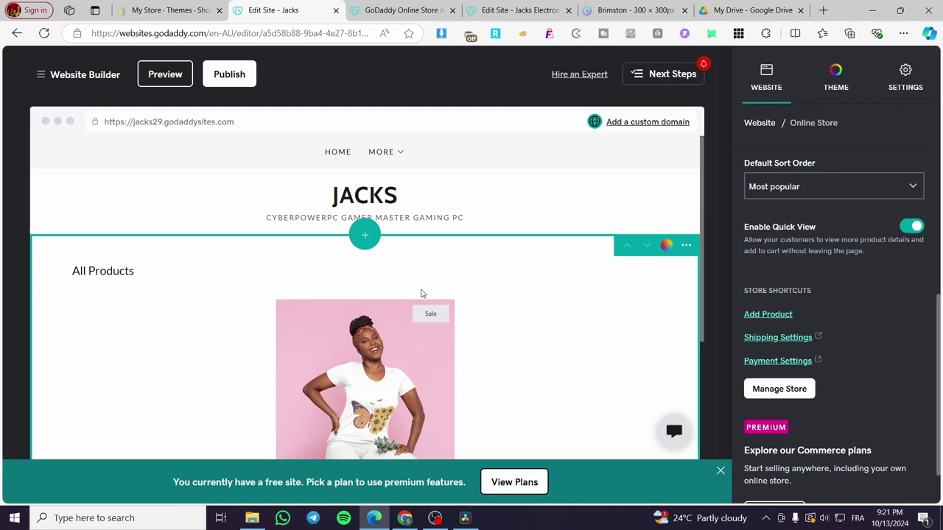
{"action": "scroll", "coordinate": [877, 322], "scroll_direction": "down", "scroll_amount": 1}
{"action": "scroll", "coordinate": [855, 316], "scroll_direction": "up", "scroll_amount": 5}
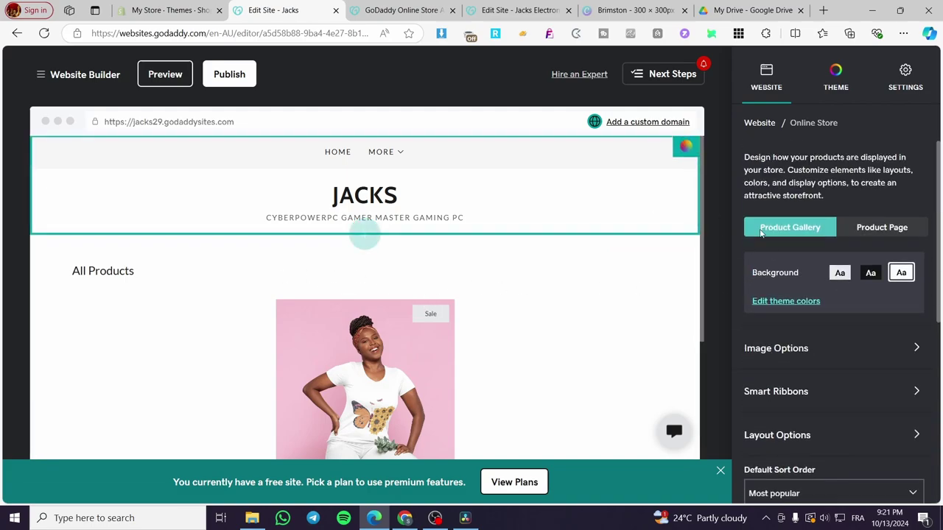
{"action": "left_click", "coordinate": [766, 124]}
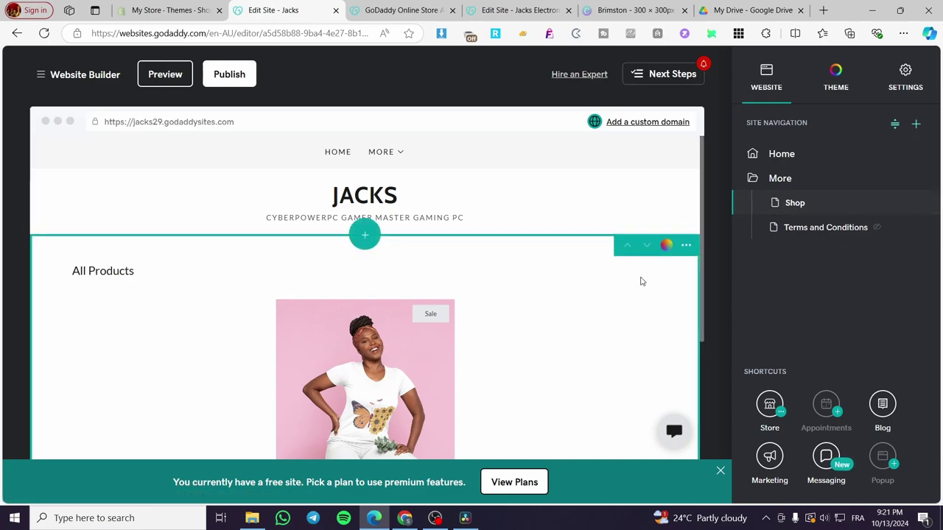
- Select the All Products section and start adding a new product manually from its store shortcuts
{"action": "left_click", "coordinate": [641, 282]}
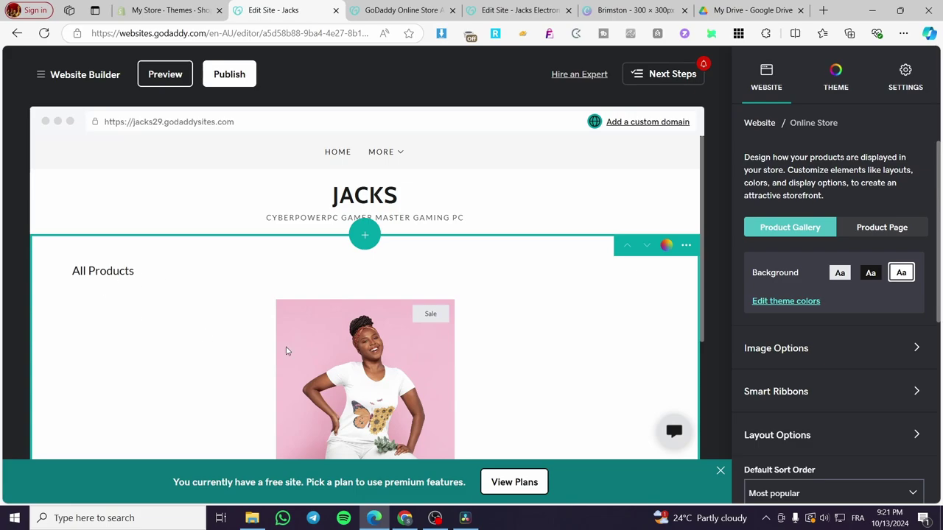
{"action": "scroll", "coordinate": [565, 301], "scroll_direction": "down", "scroll_amount": 1}
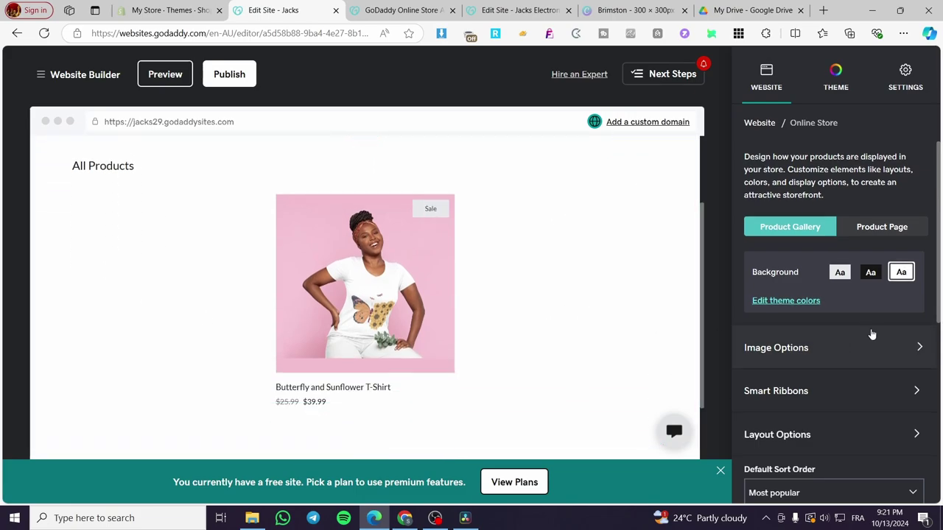
{"action": "scroll", "coordinate": [872, 335], "scroll_direction": "down", "scroll_amount": 4}
{"action": "scroll", "coordinate": [859, 210], "scroll_direction": "down", "scroll_amount": 1}
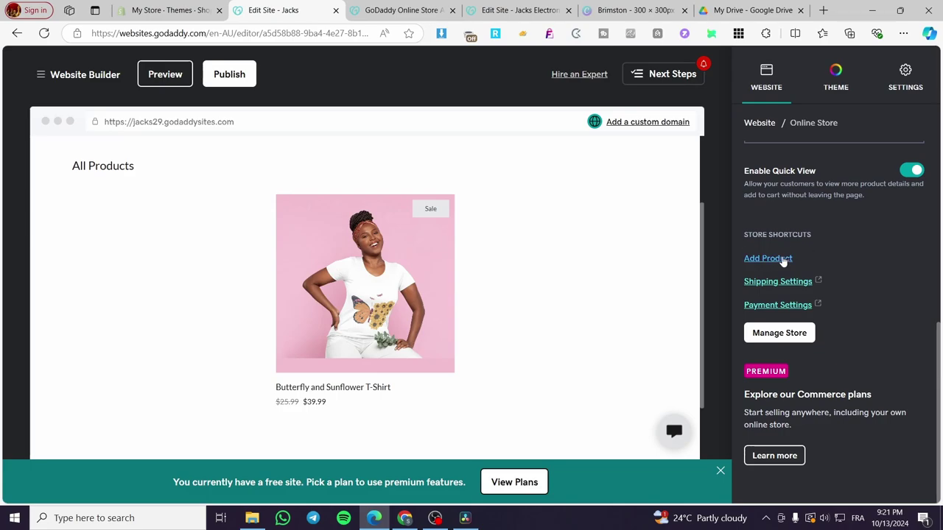
{"action": "left_click", "coordinate": [778, 259]}
{"action": "left_click", "coordinate": [922, 65]}
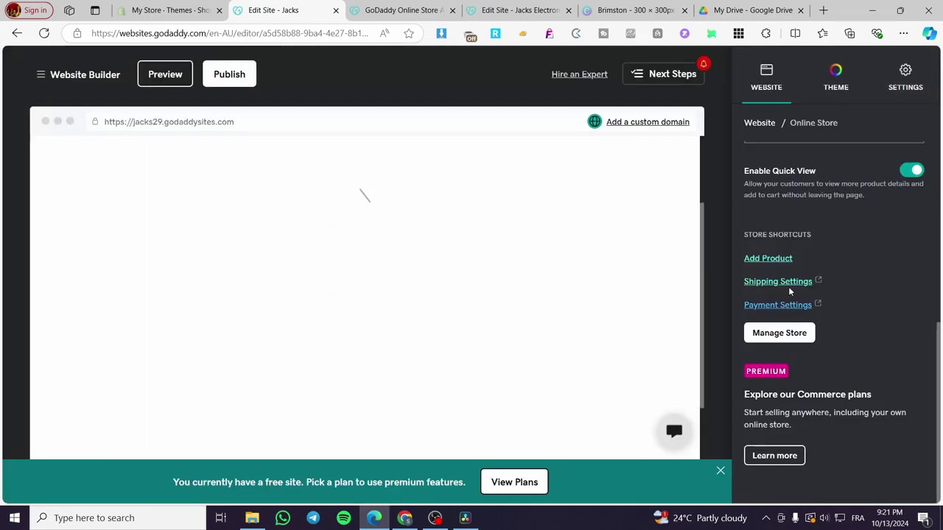
{"action": "left_click", "coordinate": [779, 260]}
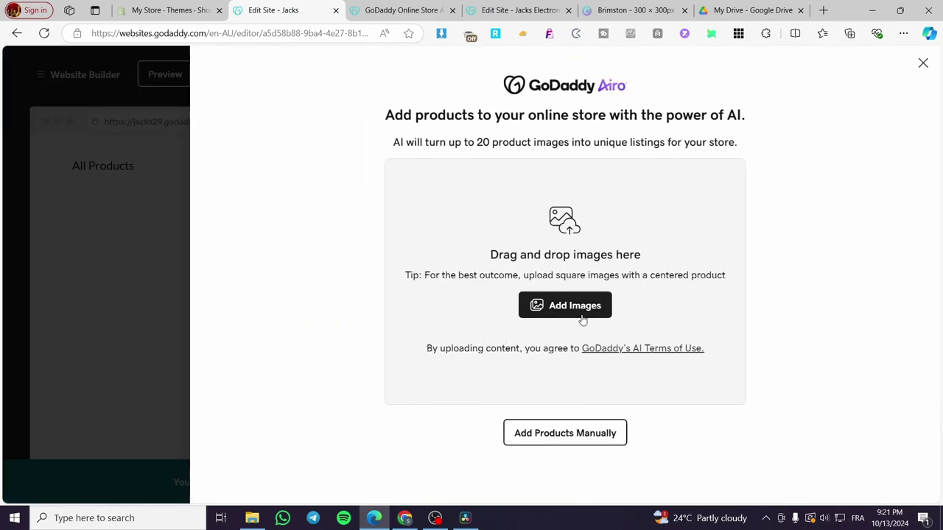
{"action": "left_click", "coordinate": [550, 444]}
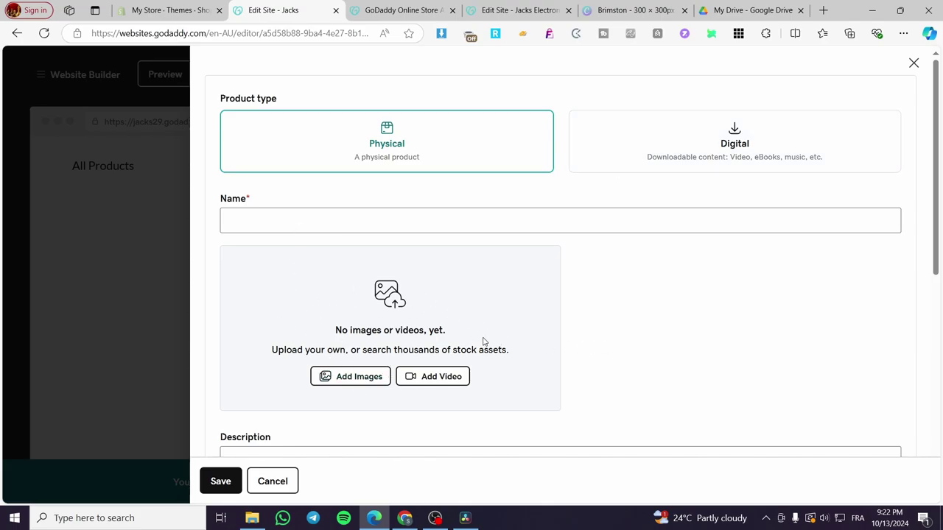
- Examine the new product form's description, pricing, category, visibility, inventory, shipping and extra details fields
{"action": "scroll", "coordinate": [479, 336], "scroll_direction": "down", "scroll_amount": 3}
{"action": "scroll", "coordinate": [299, 296], "scroll_direction": "down", "scroll_amount": 3}
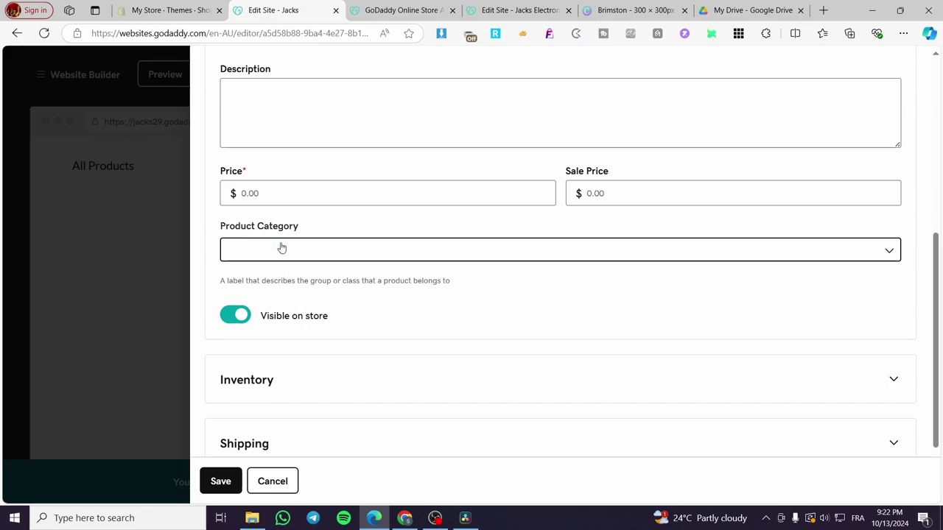
{"action": "scroll", "coordinate": [231, 228], "scroll_direction": "up", "scroll_amount": 2}
{"action": "scroll", "coordinate": [571, 270], "scroll_direction": "up", "scroll_amount": 1}
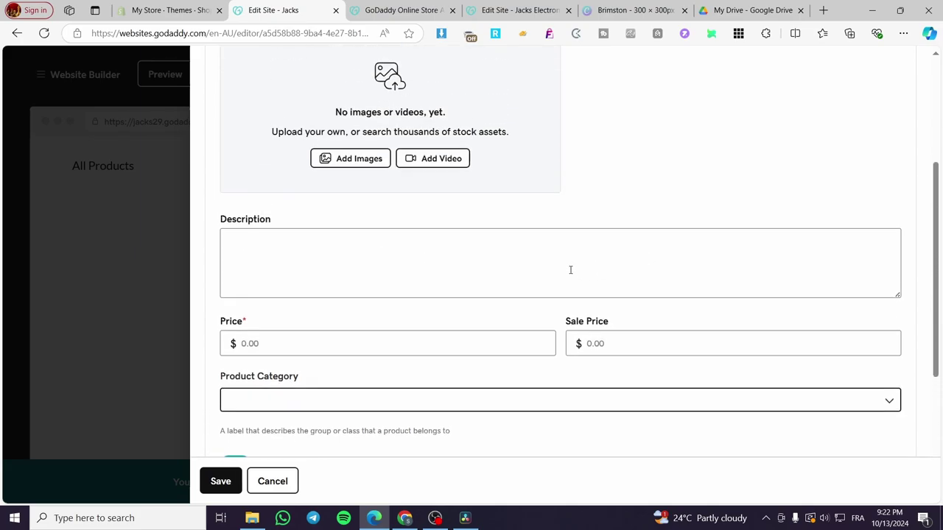
{"action": "scroll", "coordinate": [491, 289], "scroll_direction": "down", "scroll_amount": 2}
{"action": "scroll", "coordinate": [334, 263], "scroll_direction": "down", "scroll_amount": 2}
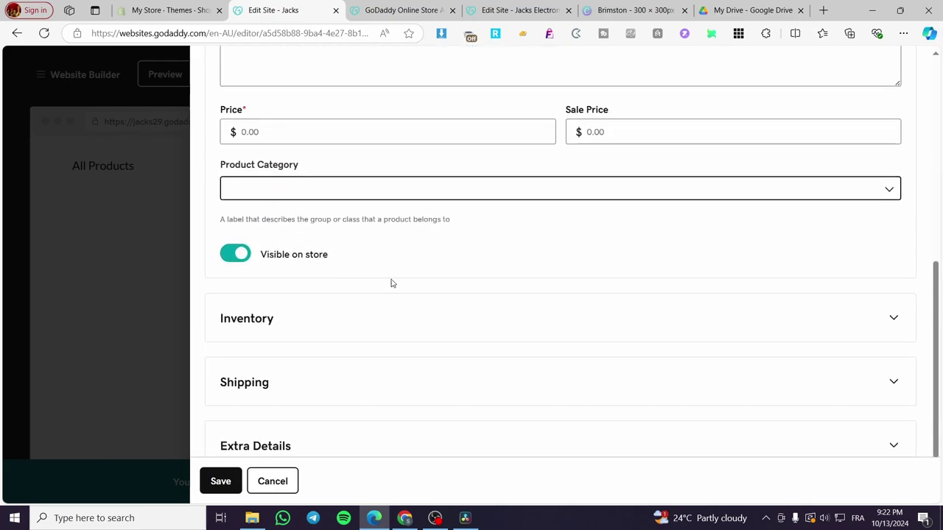
{"action": "scroll", "coordinate": [354, 324], "scroll_direction": "down", "scroll_amount": 1}
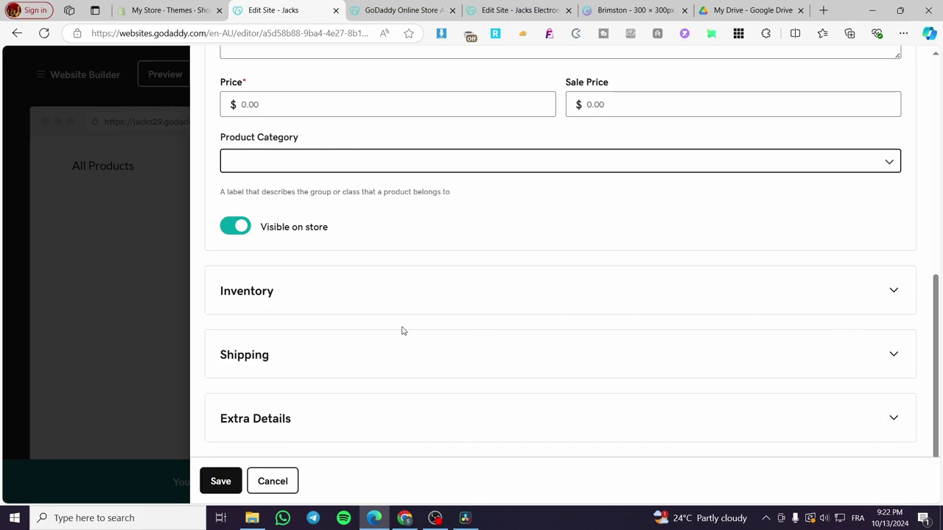
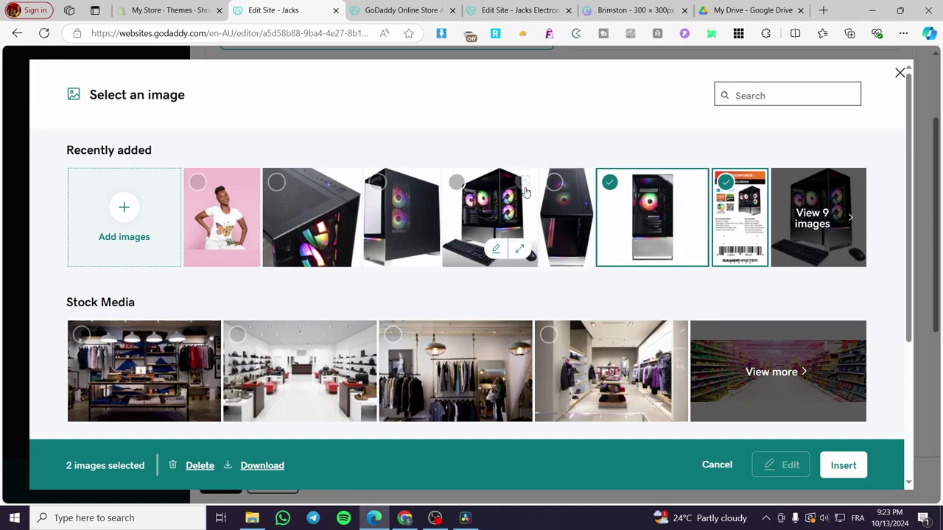
- Add the four remaining recently added gaming PC photos to the selection and insert all six into the Pc Gamer product
{"action": "left_click", "coordinate": [457, 184]}
{"action": "left_click", "coordinate": [554, 184]}
{"action": "left_click", "coordinate": [377, 184]}
{"action": "left_click", "coordinate": [277, 184]}
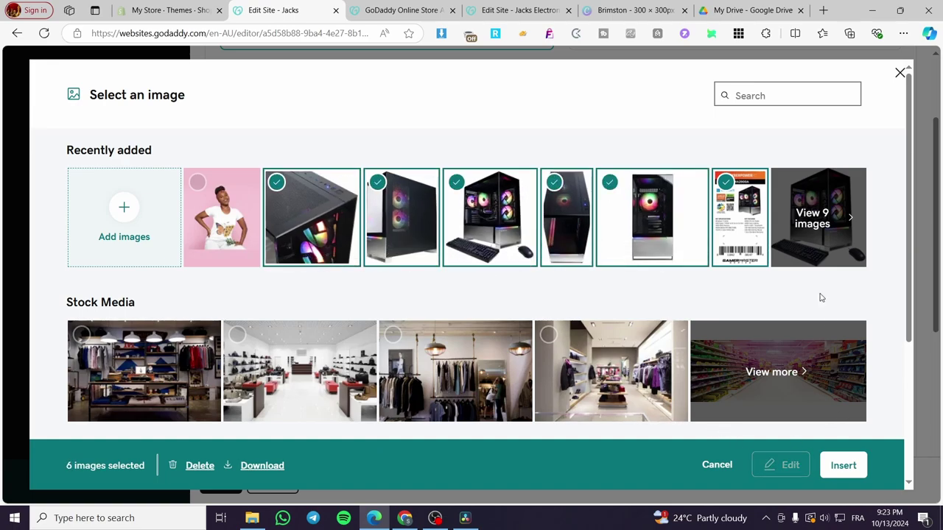
{"action": "left_click", "coordinate": [853, 471]}
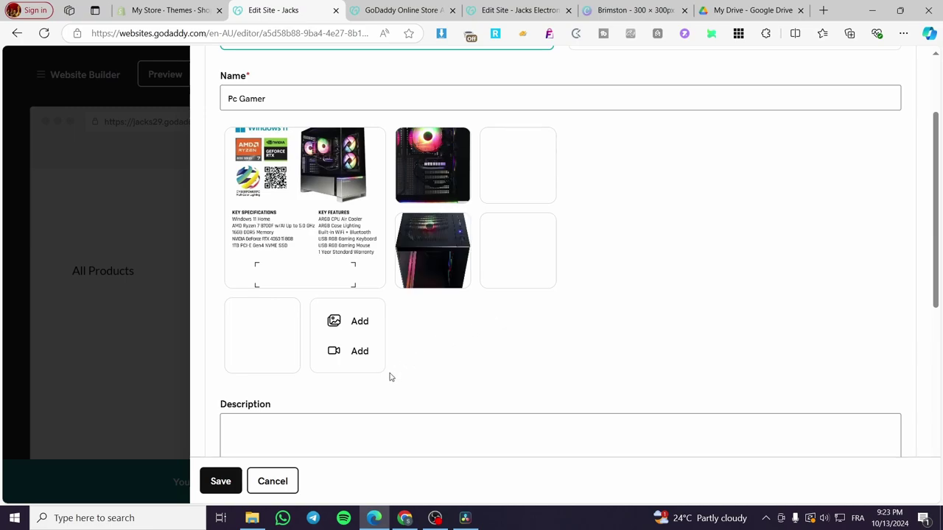
- Set the Pc Gamer product's price to $1,199.99 and its sale price to $1,099.99
{"action": "scroll", "coordinate": [389, 375], "scroll_direction": "down", "scroll_amount": 3}
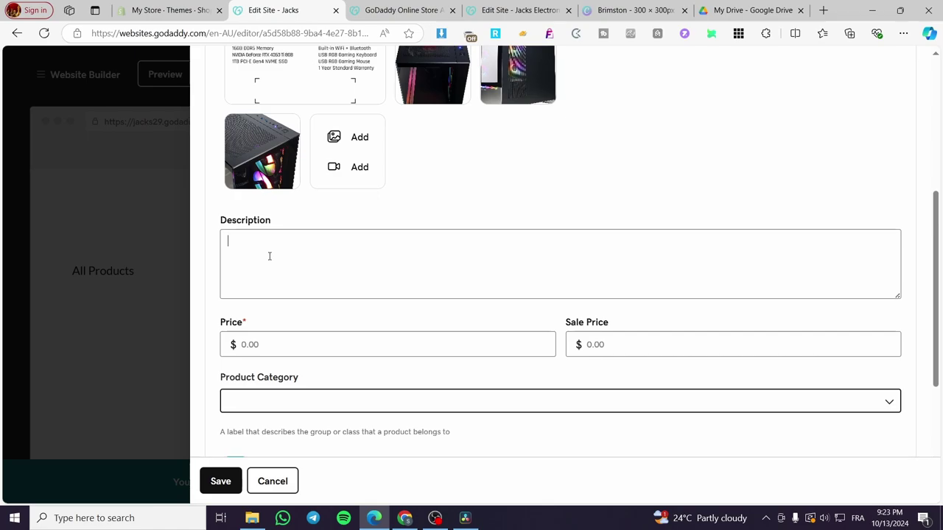
{"action": "left_click", "coordinate": [301, 346]}
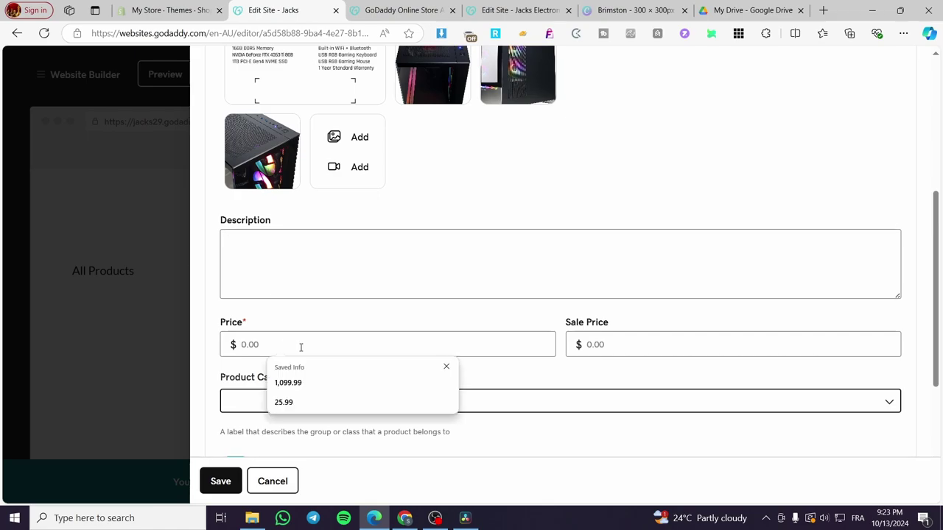
{"action": "left_click", "coordinate": [329, 383]}
{"action": "left_click", "coordinate": [599, 347]}
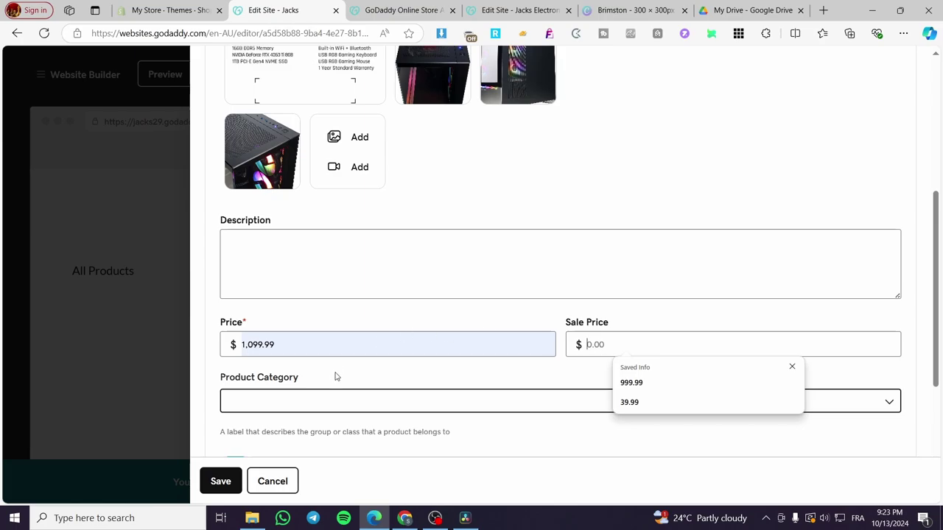
{"action": "left_click", "coordinate": [295, 343]}
{"action": "left_click", "coordinate": [245, 346]}
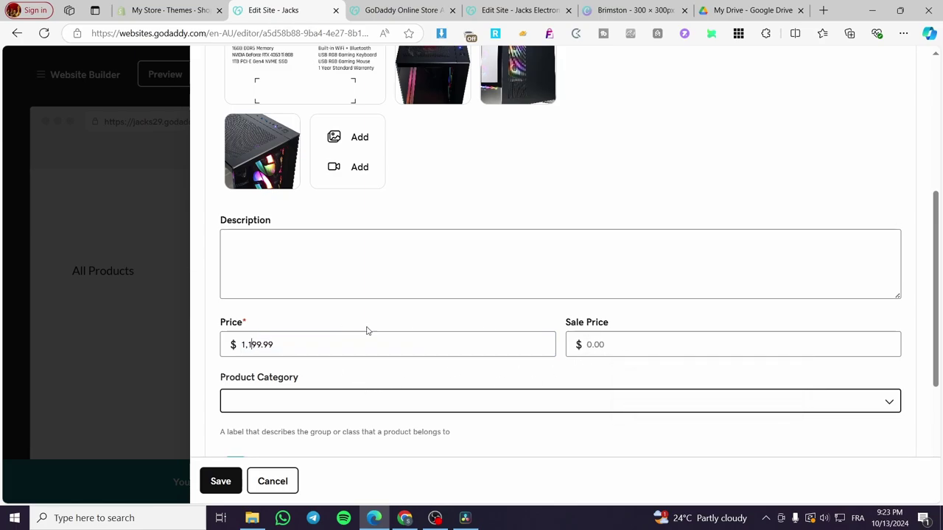
{"action": "key", "text": "Delete"}
{"action": "type", "text": "1"}
{"action": "left_click", "coordinate": [593, 344]}
{"action": "type", "text": "1099.99"}
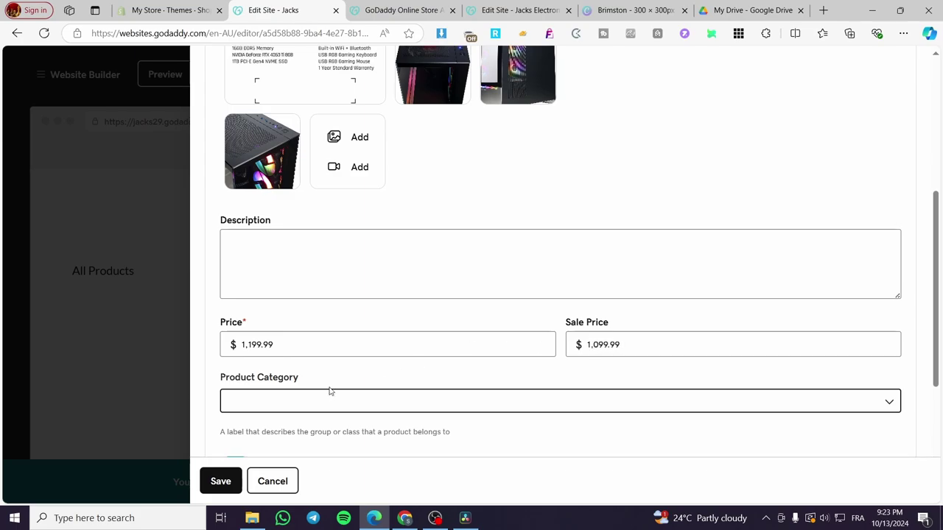
- View the form for adding a new product category and dismiss it without creating one
{"action": "left_click", "coordinate": [268, 403]}
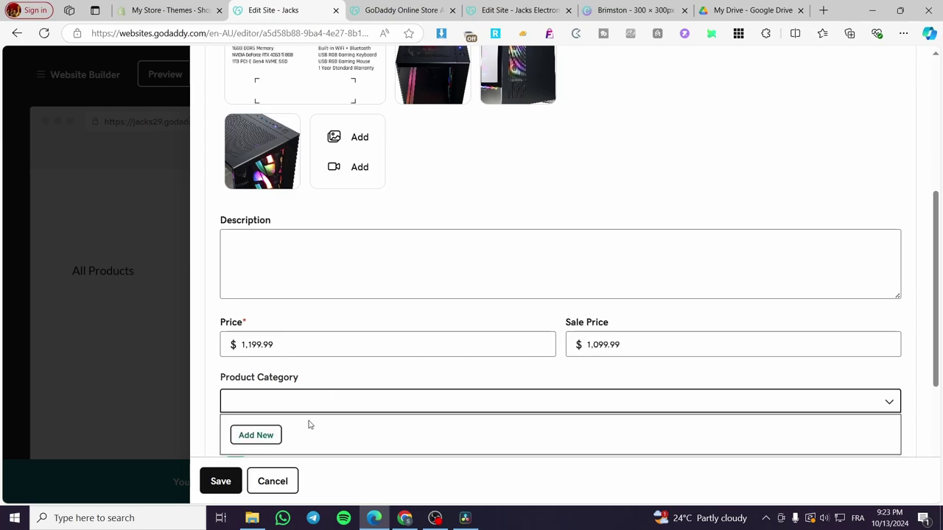
{"action": "scroll", "coordinate": [324, 391], "scroll_direction": "down", "scroll_amount": 2}
{"action": "left_click", "coordinate": [263, 314]}
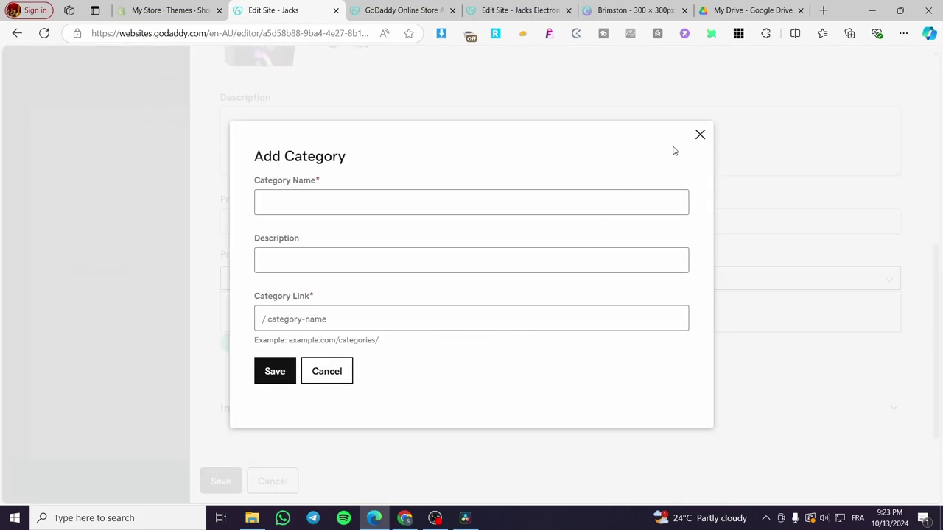
{"action": "left_click", "coordinate": [701, 135]}
{"action": "scroll", "coordinate": [270, 435], "scroll_direction": "down", "scroll_amount": 2}
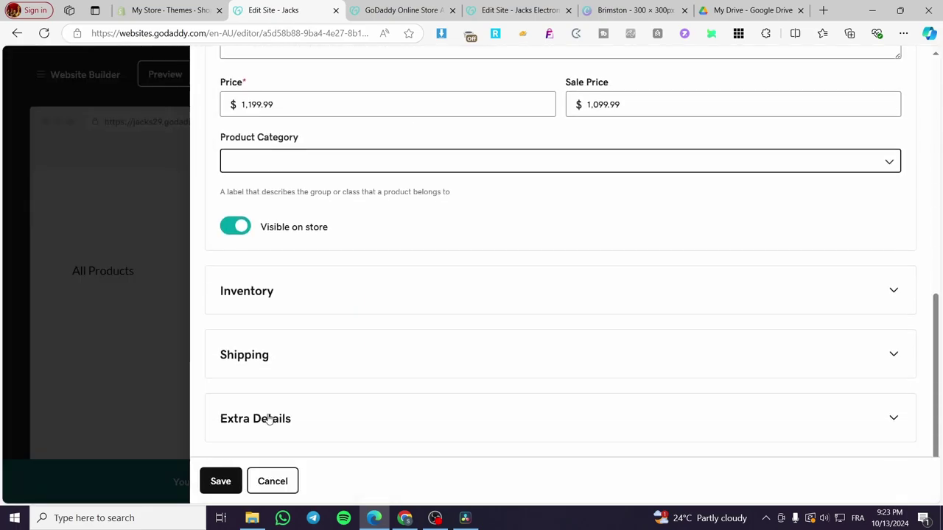
- Enable inventory tracking for the Pc Gamer product with quantity 10 and low inventory alert at 2, and mark it as limited edition
{"action": "left_click", "coordinate": [245, 291]}
{"action": "scroll", "coordinate": [286, 354], "scroll_direction": "down", "scroll_amount": 1}
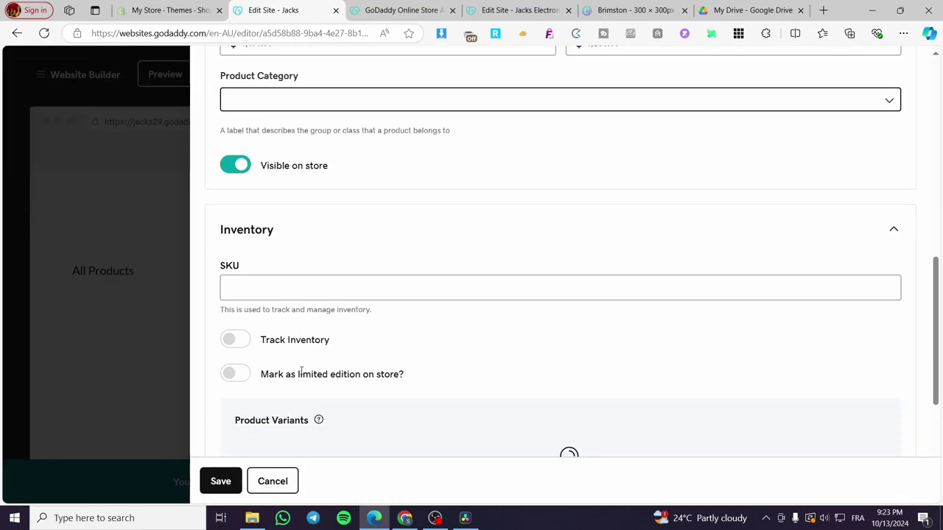
{"action": "left_click", "coordinate": [230, 341]}
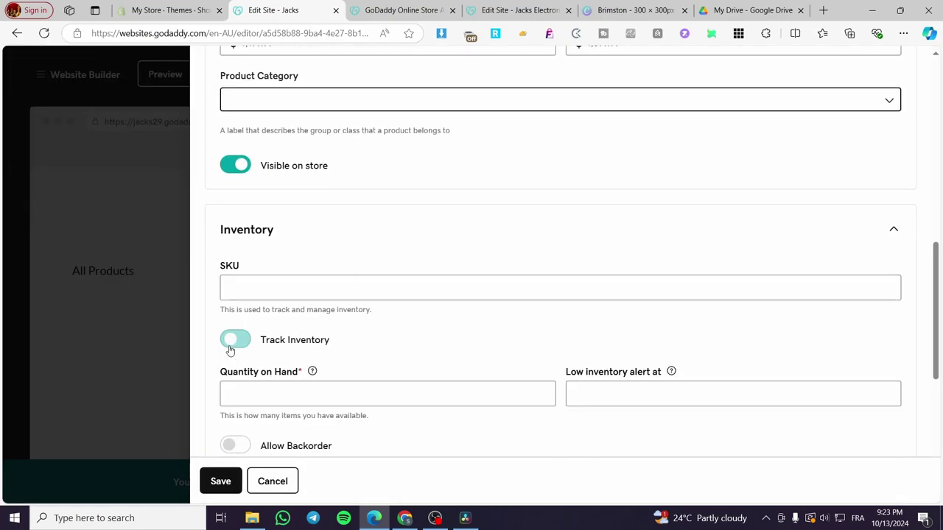
{"action": "left_click", "coordinate": [298, 398]}
{"action": "type", "text": "10"}
{"action": "left_click", "coordinate": [621, 400]}
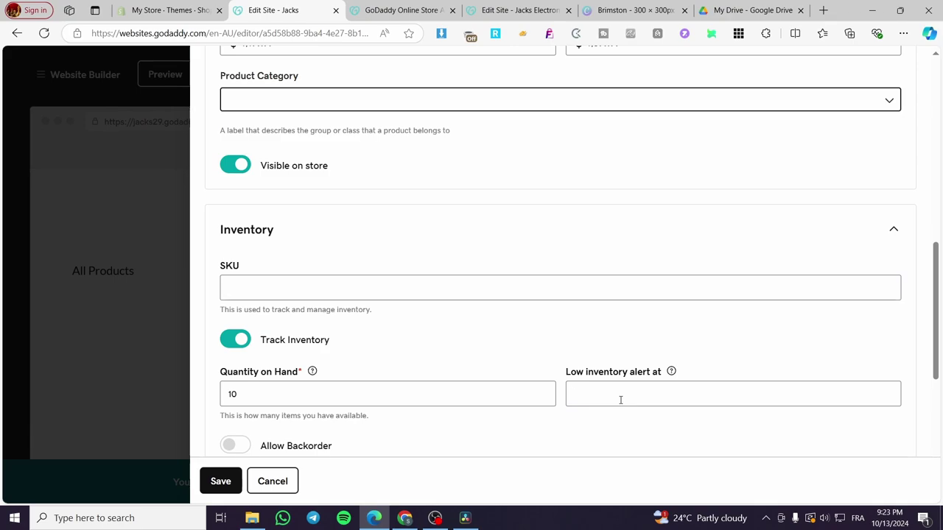
{"action": "type", "text": "2"}
{"action": "scroll", "coordinate": [358, 403], "scroll_direction": "down", "scroll_amount": 3}
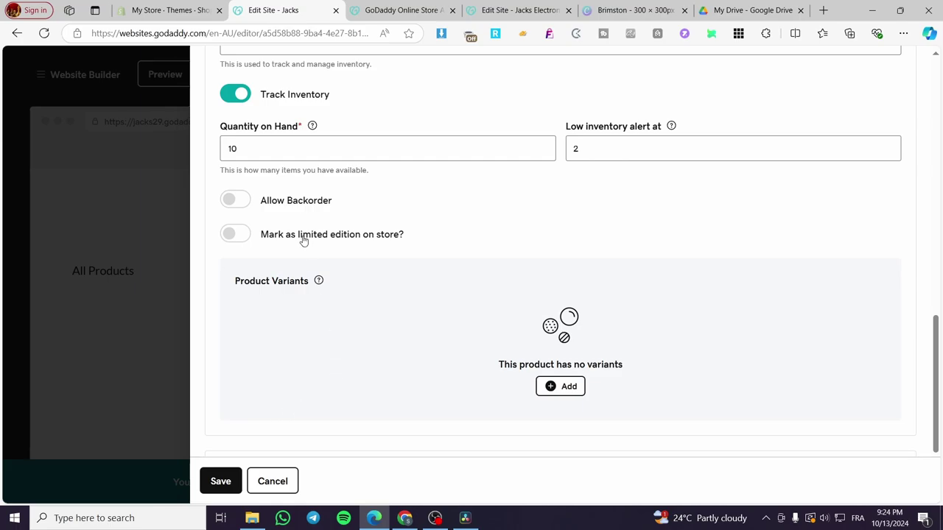
{"action": "left_click", "coordinate": [231, 234]}
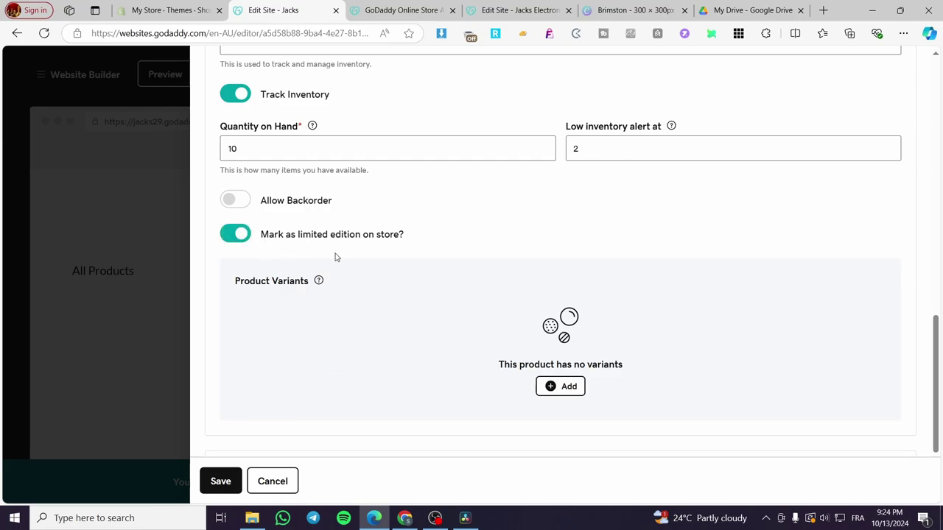
- Set the Pc Gamer product's shipping weight to 5.00 kg
{"action": "scroll", "coordinate": [404, 322], "scroll_direction": "down", "scroll_amount": 1}
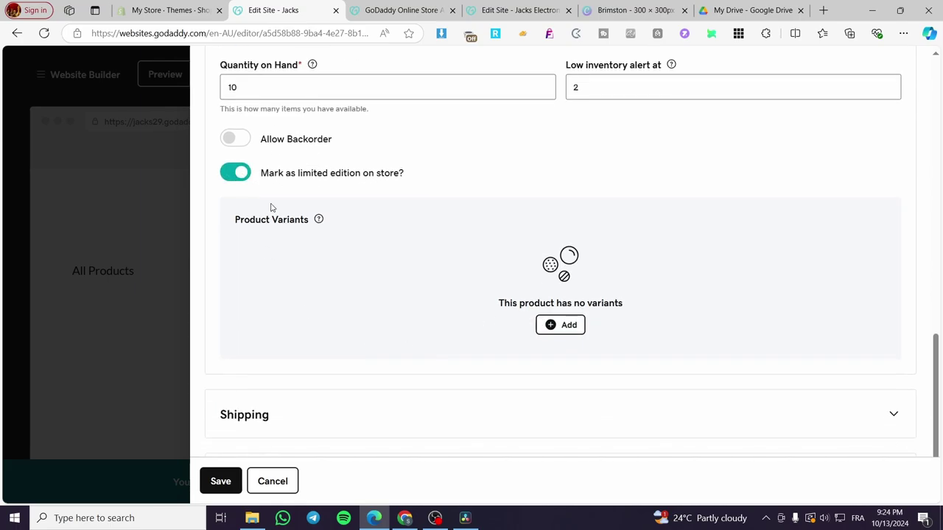
{"action": "scroll", "coordinate": [303, 414], "scroll_direction": "down", "scroll_amount": 1}
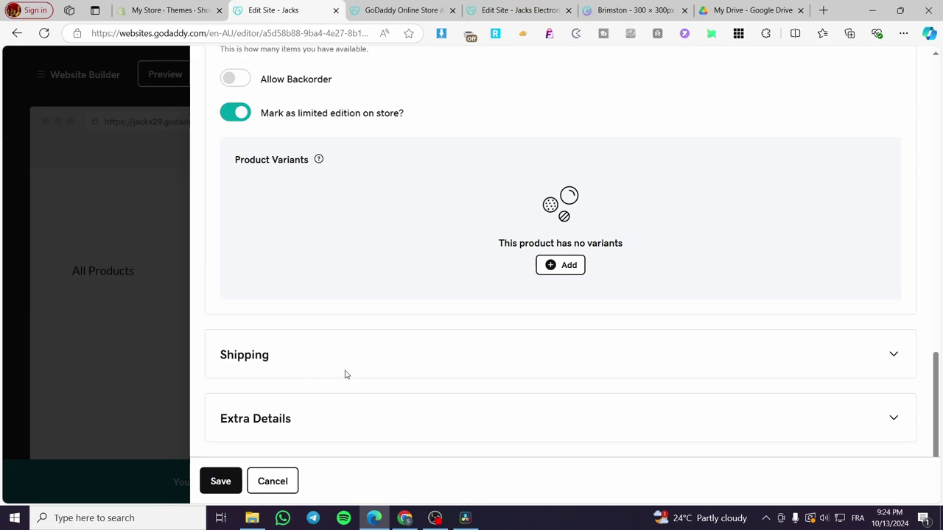
{"action": "left_click", "coordinate": [894, 357]}
{"action": "scroll", "coordinate": [393, 316], "scroll_direction": "down", "scroll_amount": 1}
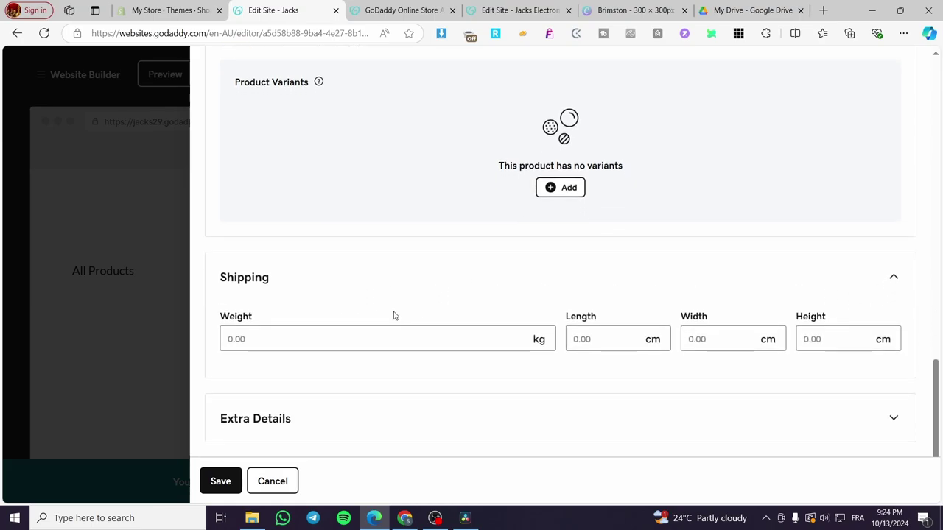
{"action": "left_click", "coordinate": [294, 334]}
{"action": "type", "text": "0.2"}
{"action": "left_click", "coordinate": [310, 289]}
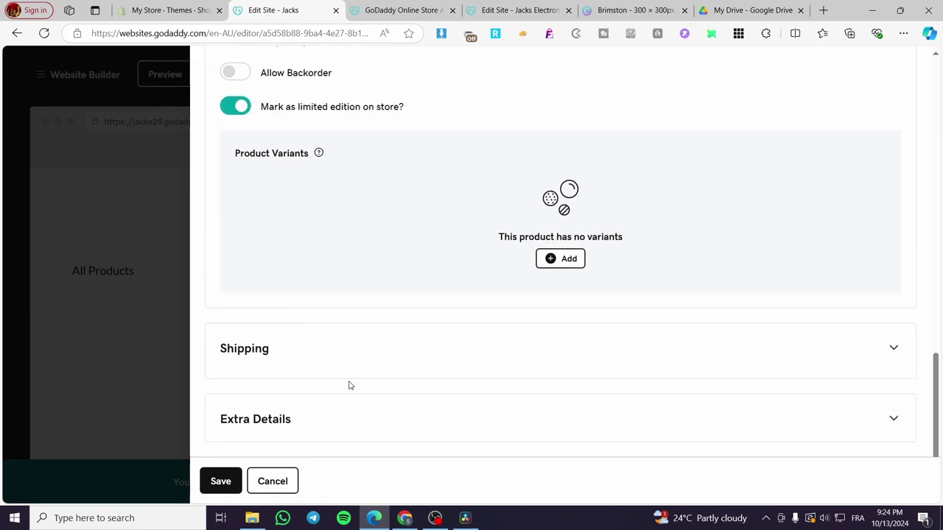
{"action": "left_click", "coordinate": [810, 352]}
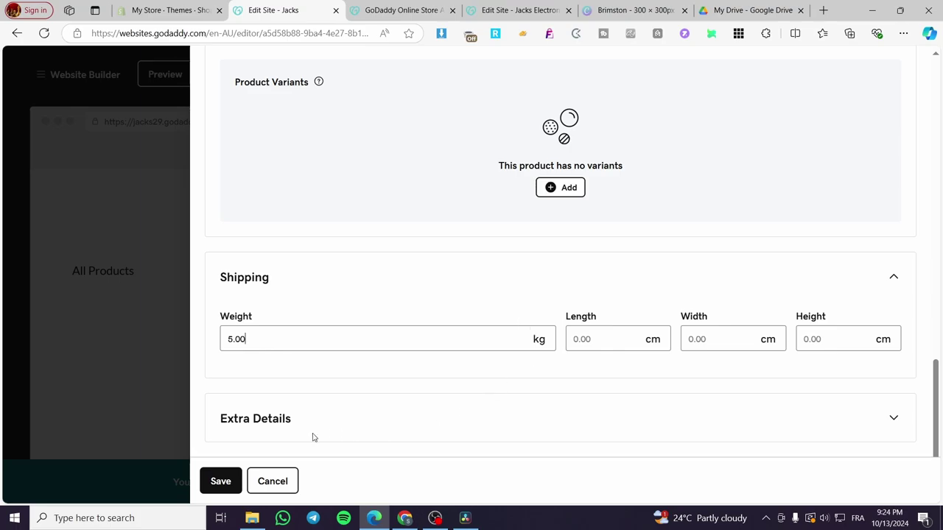
- View the product's extra details and try to save the Pc Gamer product, repeating the save once
{"action": "left_click", "coordinate": [328, 415]}
{"action": "scroll", "coordinate": [328, 414], "scroll_direction": "down", "scroll_amount": 3}
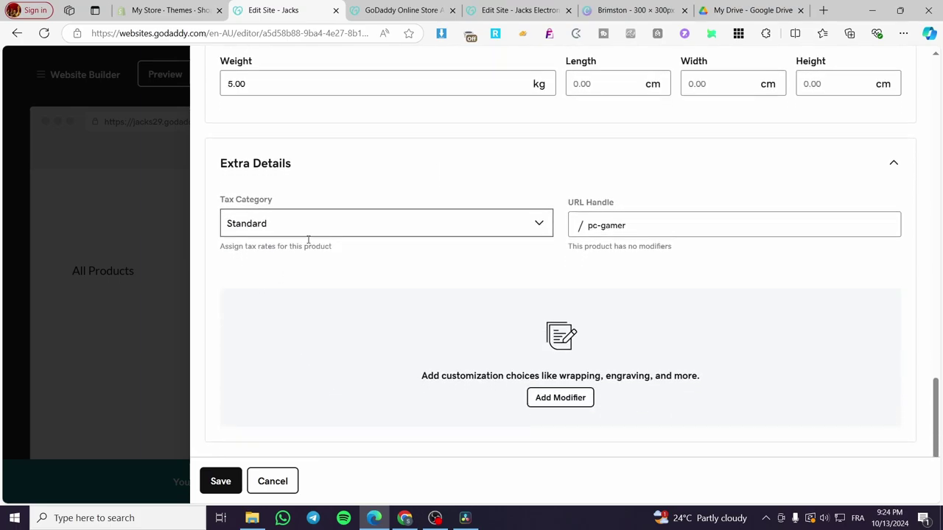
{"action": "left_click", "coordinate": [235, 481]}
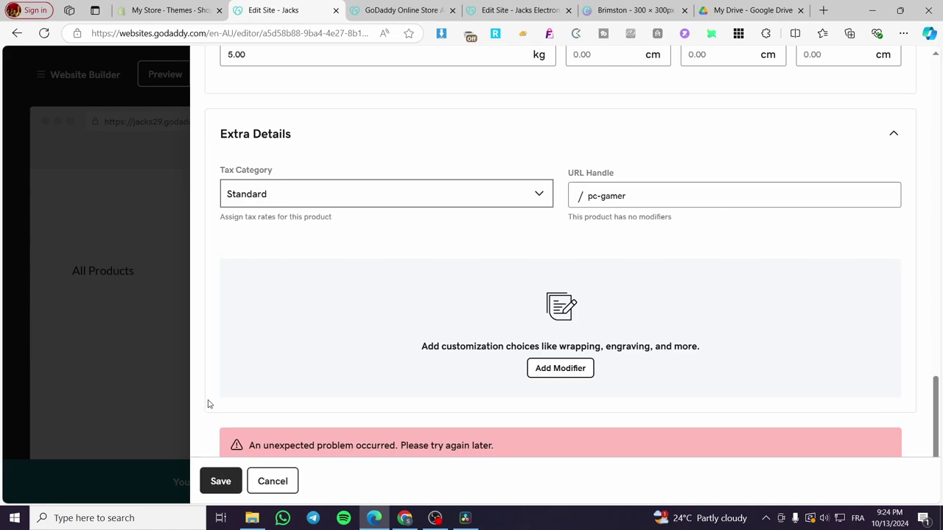
{"action": "left_click", "coordinate": [220, 482]}
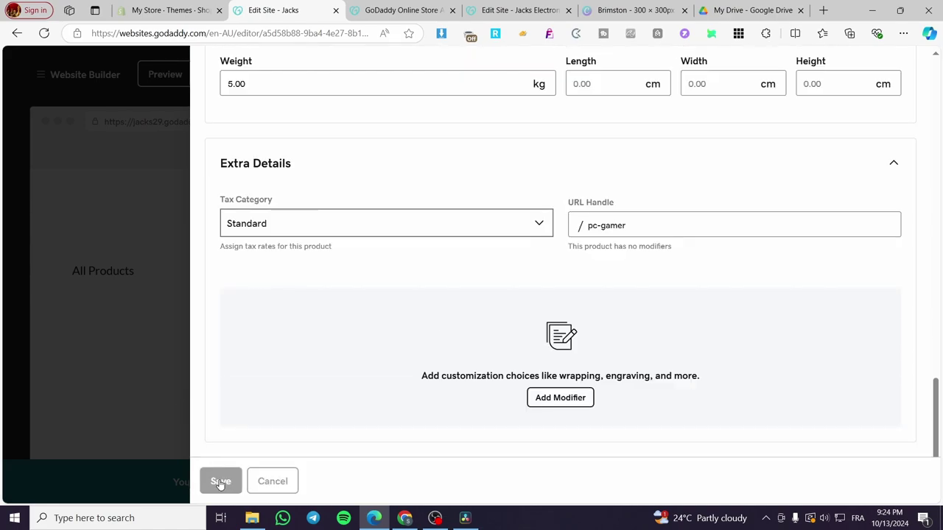